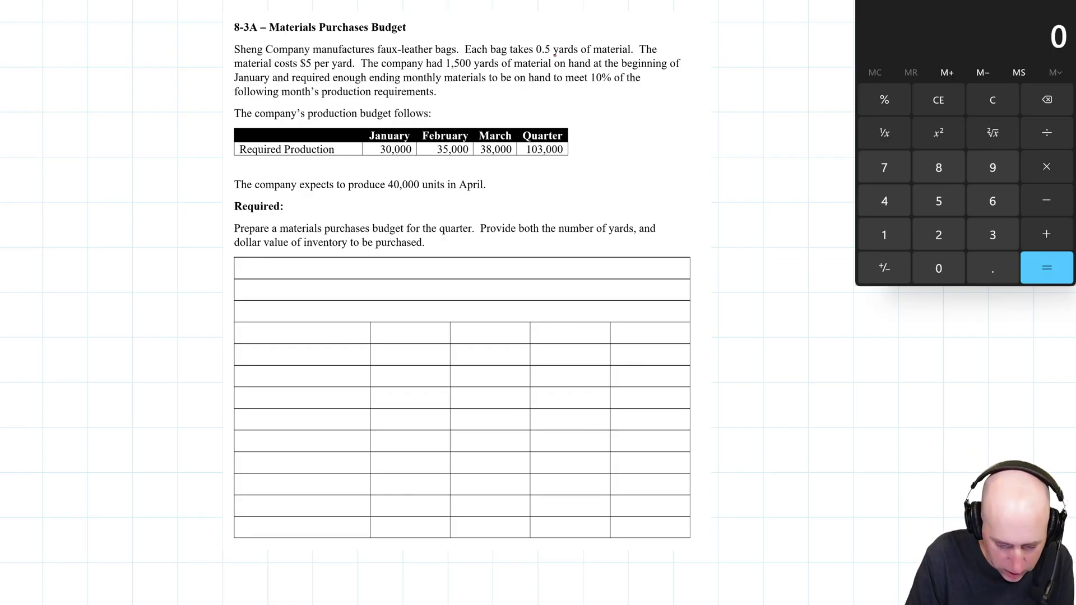
Write 'Sheng Company', 'Materials Purchases Budget' and 'For the Quarter Ended Mar 31' in red ink
mouse_move(408, 262)
left_mouse_down()
mouse_move(399, 278)
mouse_move(433, 271)
left_mouse_up()
mouse_move(439, 270)
left_mouse_down()
mouse_move(436, 278)
mouse_move(498, 267)
mouse_move(504, 277)
left_mouse_up()
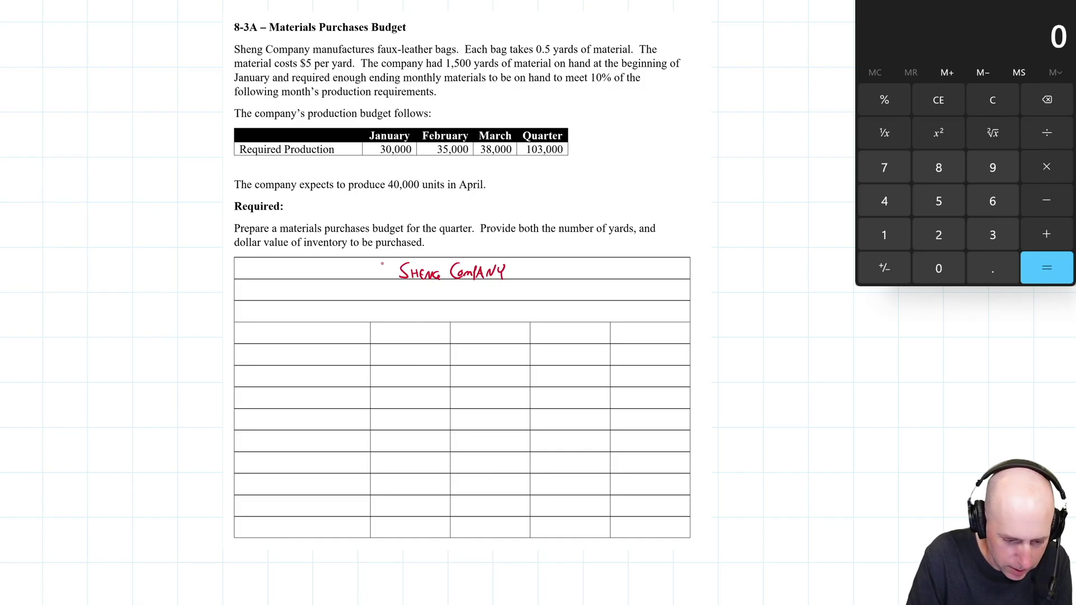
mouse_move(370, 299)
left_mouse_down()
mouse_move(372, 283)
mouse_move(386, 298)
mouse_move(450, 288)
mouse_move(526, 300)
left_mouse_up()
left_click_drag(533, 292, 563, 290)
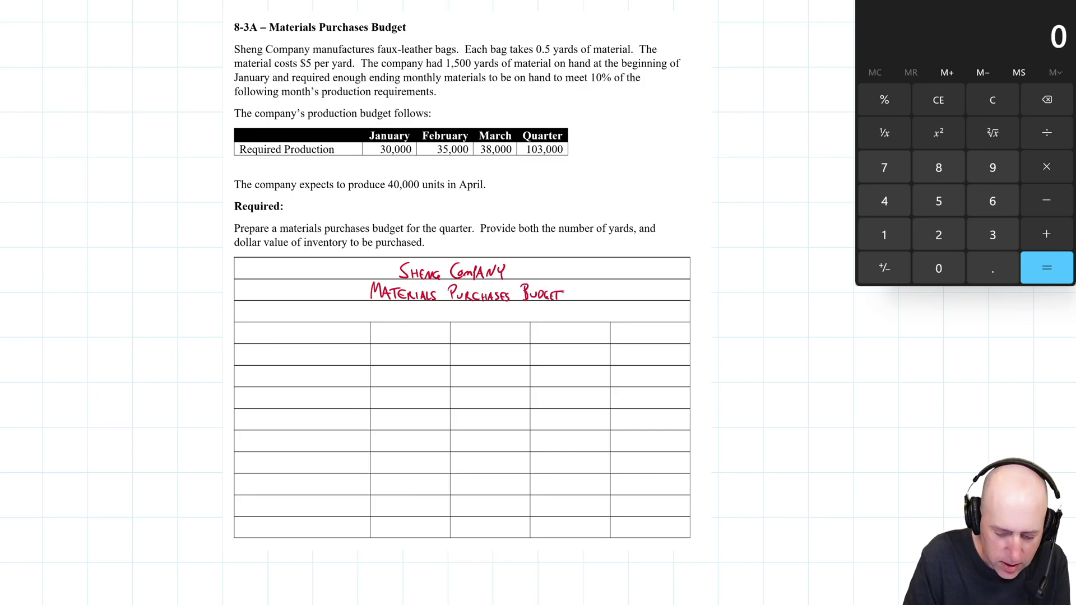
mouse_move(376, 310)
left_mouse_down()
mouse_move(368, 322)
mouse_move(562, 308)
mouse_move(588, 320)
left_mouse_up()
left_click_drag(600, 308, 599, 320)
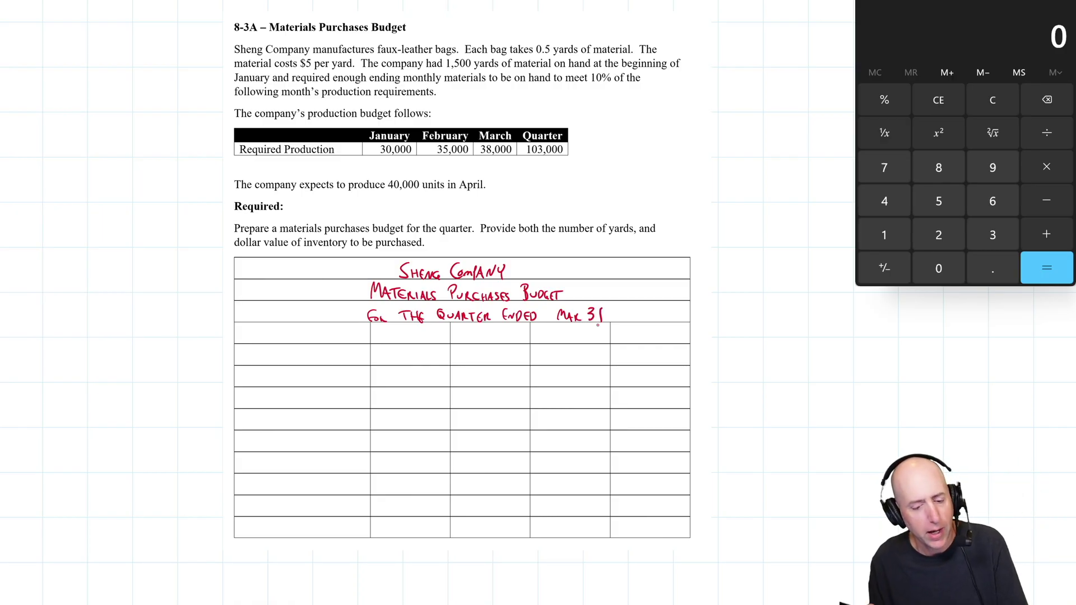
Write the Jan, Feb, Mar and Quarter column headers across the table
left_click_drag(395, 332, 387, 344)
mouse_move(386, 332)
left_mouse_down()
mouse_move(401, 329)
mouse_move(409, 344)
left_mouse_up()
mouse_move(400, 339)
left_mouse_down()
mouse_move(478, 331)
mouse_move(469, 344)
left_mouse_up()
left_click_drag(470, 338, 475, 338)
mouse_move(480, 336)
left_mouse_down()
mouse_move(476, 345)
mouse_move(571, 333)
left_mouse_up()
left_click_drag(572, 341, 637, 331)
left_click_drag(637, 336, 650, 341)
left_click_drag(650, 338, 670, 343)
Finish the Quarter header, label the Required Production (units) row, and enter 30,000 for January
left_click_drag(671, 339, 681, 344)
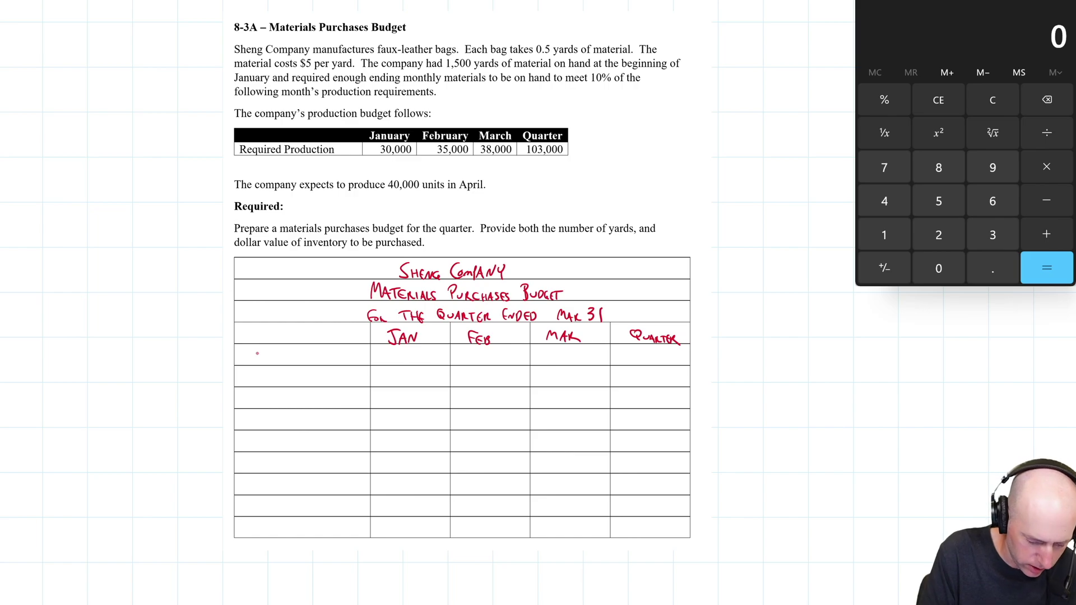
mouse_move(242, 348)
left_mouse_down()
mouse_move(243, 363)
mouse_move(321, 362)
left_mouse_up()
left_click_drag(317, 356, 324, 357)
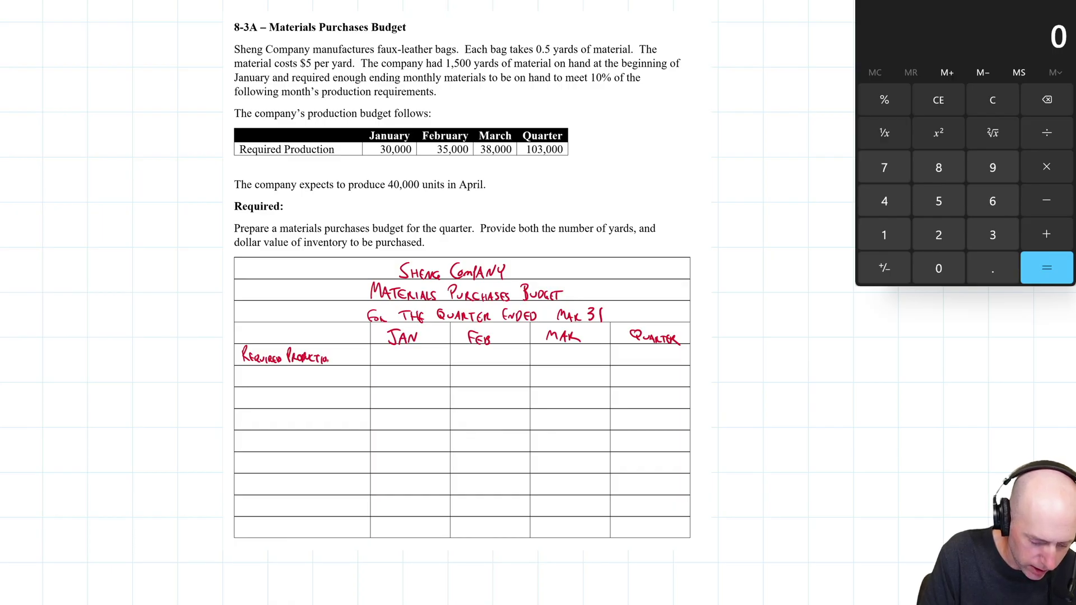
left_click_drag(327, 358, 365, 363)
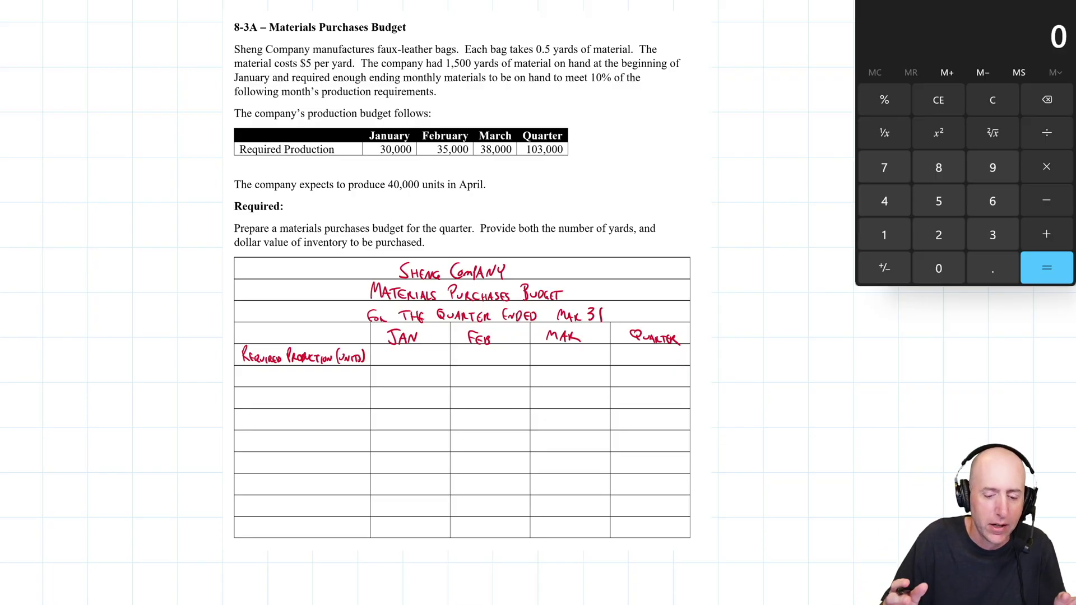
left_click_drag(388, 351, 432, 356)
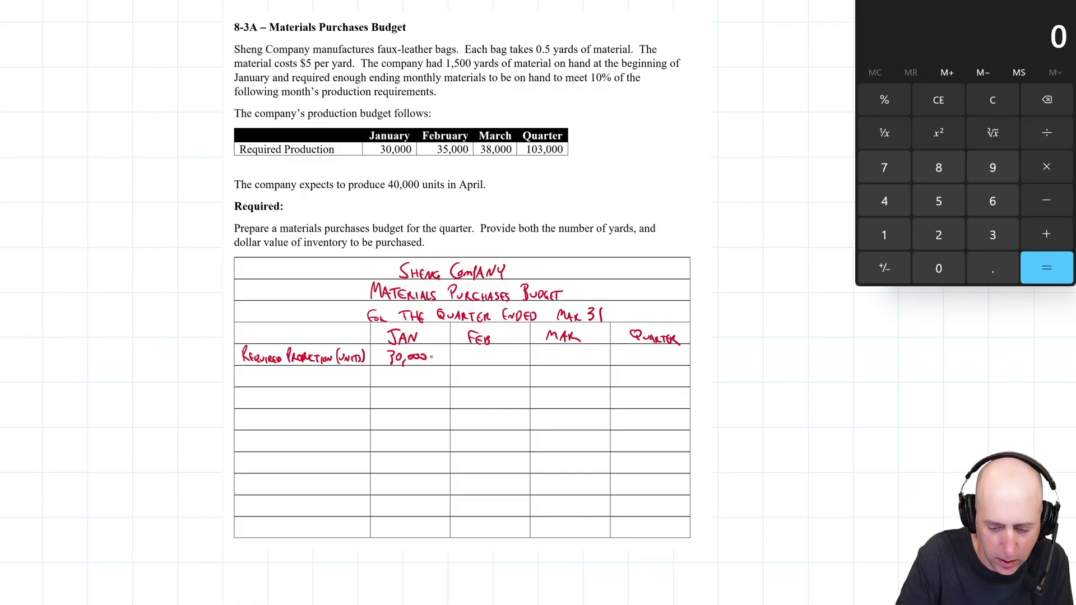
Circle 0.5 in the problem and add the × Material per unit row with 0.5 for January
mouse_move(545, 38)
left_mouse_down()
mouse_move(531, 49)
mouse_move(556, 41)
left_mouse_up()
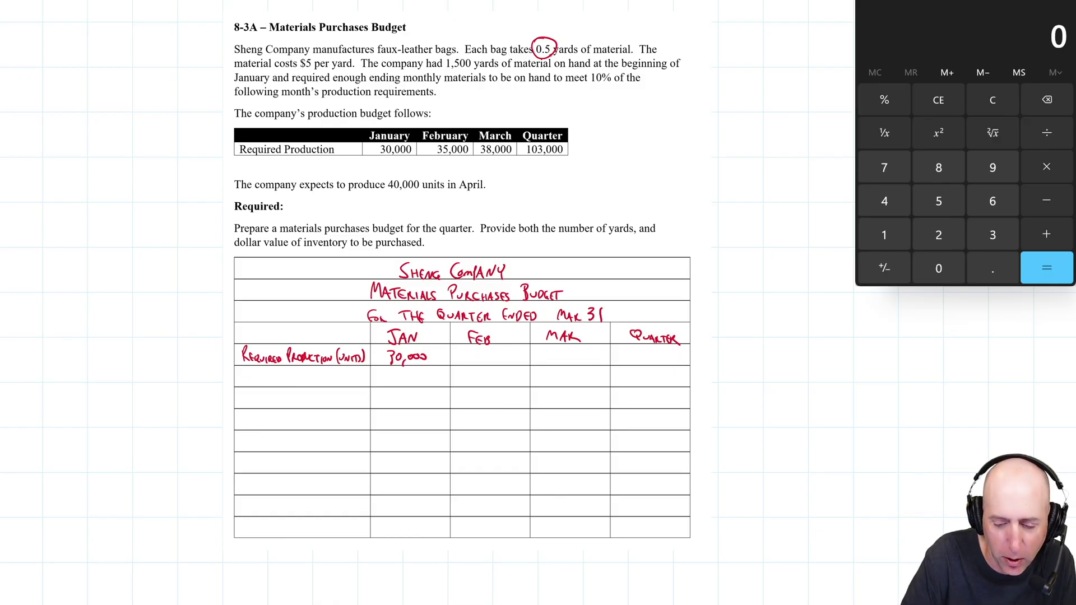
left_click_drag(381, 374, 386, 384)
mouse_move(406, 372)
left_mouse_down()
mouse_move(401, 380)
mouse_move(421, 383)
left_mouse_up()
left_click(413, 382)
left_click_drag(419, 373, 426, 372)
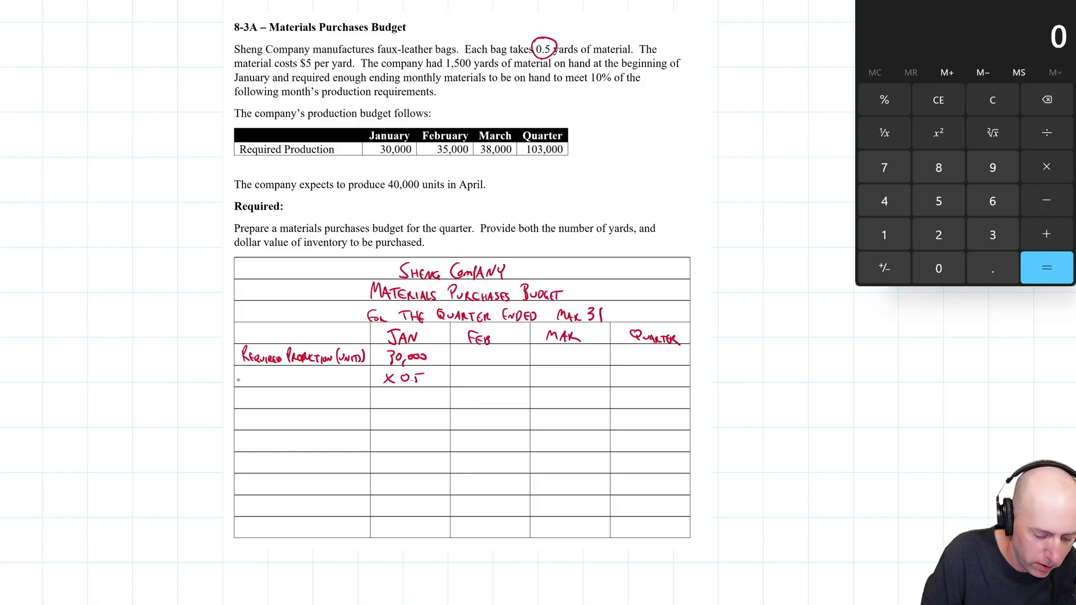
left_click_drag(237, 375, 245, 384)
left_click_drag(244, 375, 238, 383)
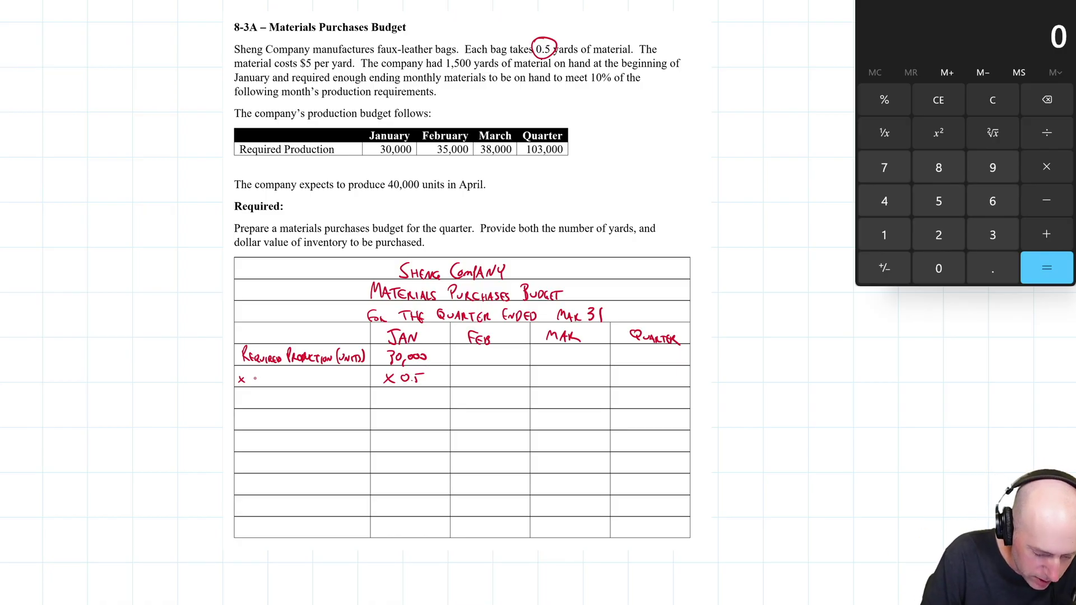
mouse_move(252, 383)
left_mouse_down()
mouse_move(339, 376)
mouse_move(436, 386)
left_mouse_up()
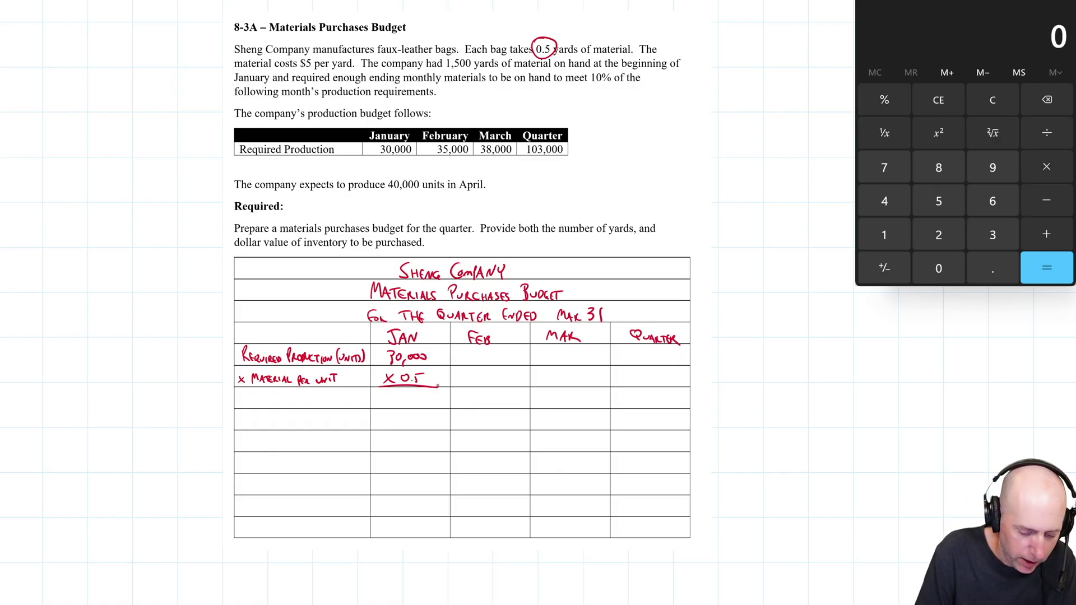
Label the Required Production (yards) row and enter 15,000 for January
left_click_drag(240, 395, 360, 400)
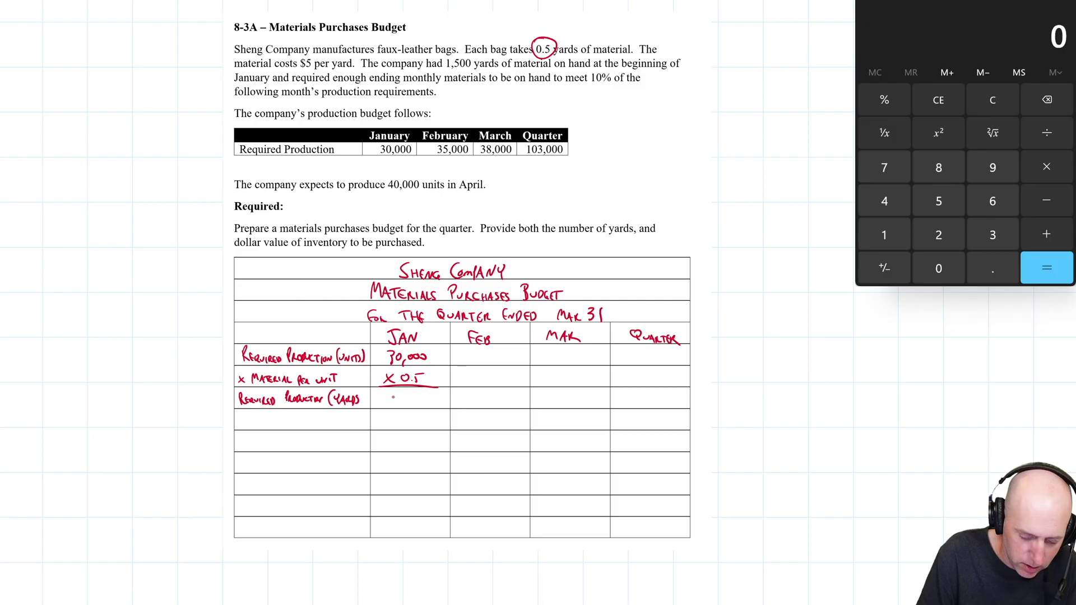
left_click_drag(392, 397, 428, 402)
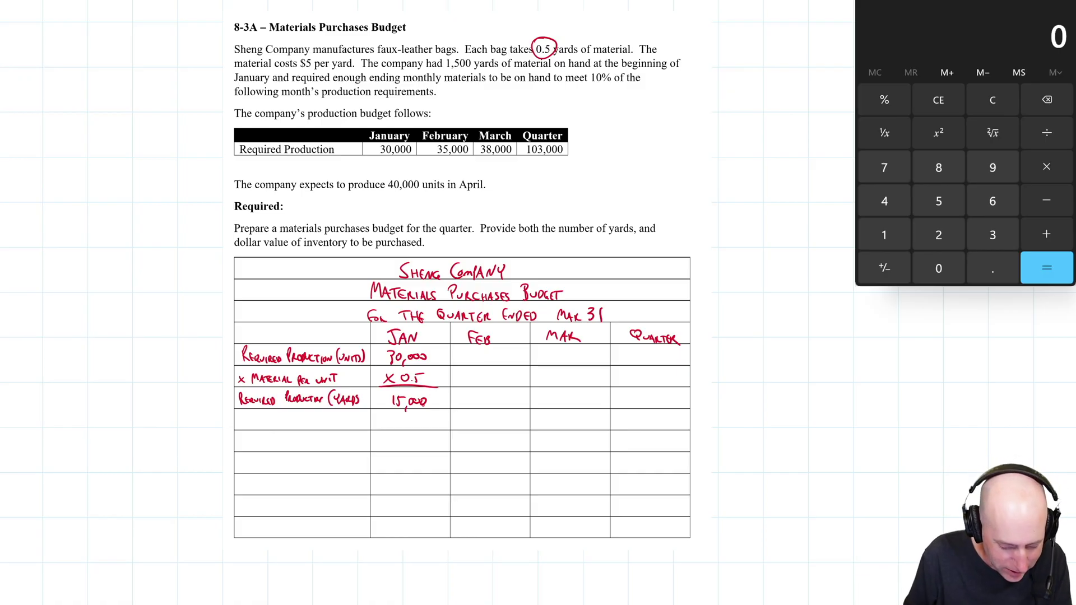
left_click_drag(362, 388, 362, 407)
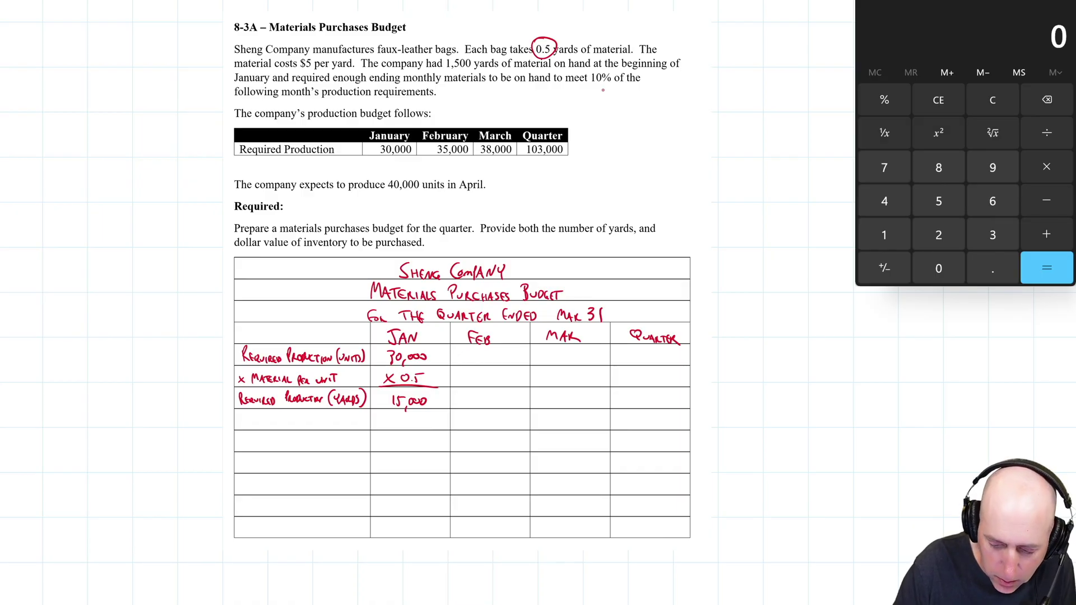
Underline the 10% requirement and write February's 35,000 × 0.5 = 17,500 yards
left_click_drag(593, 85, 626, 85)
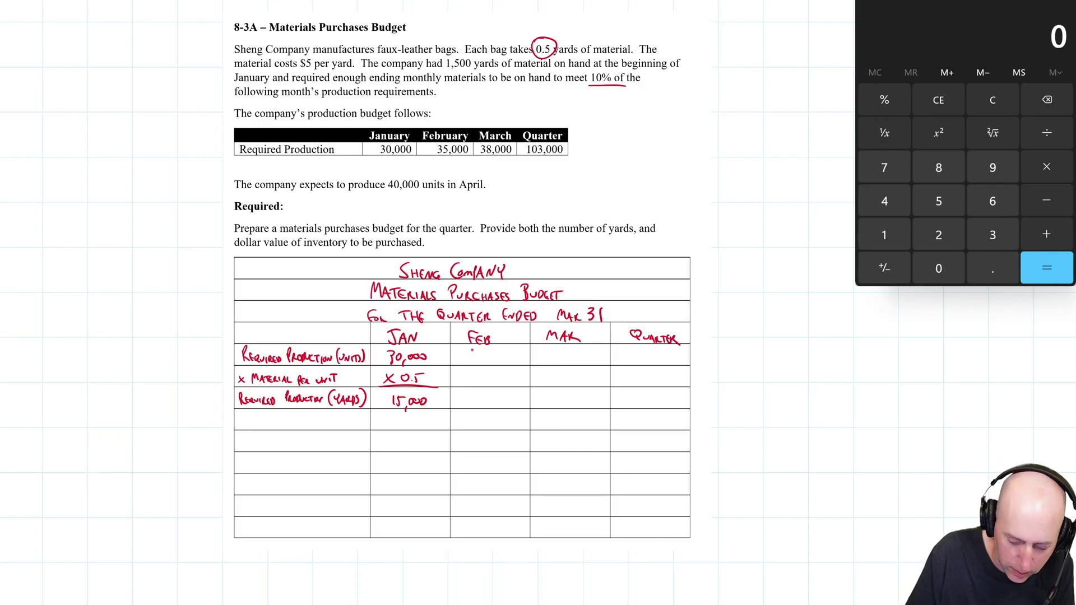
mouse_move(472, 351)
left_mouse_down()
mouse_move(477, 362)
mouse_move(505, 358)
mouse_move(474, 383)
left_mouse_up()
mouse_move(475, 377)
left_mouse_down()
mouse_move(469, 384)
mouse_move(515, 384)
mouse_move(470, 405)
mouse_move(481, 410)
left_mouse_up()
left_click(486, 382)
left_click_drag(490, 397, 494, 399)
left_click_drag(501, 397, 501, 398)
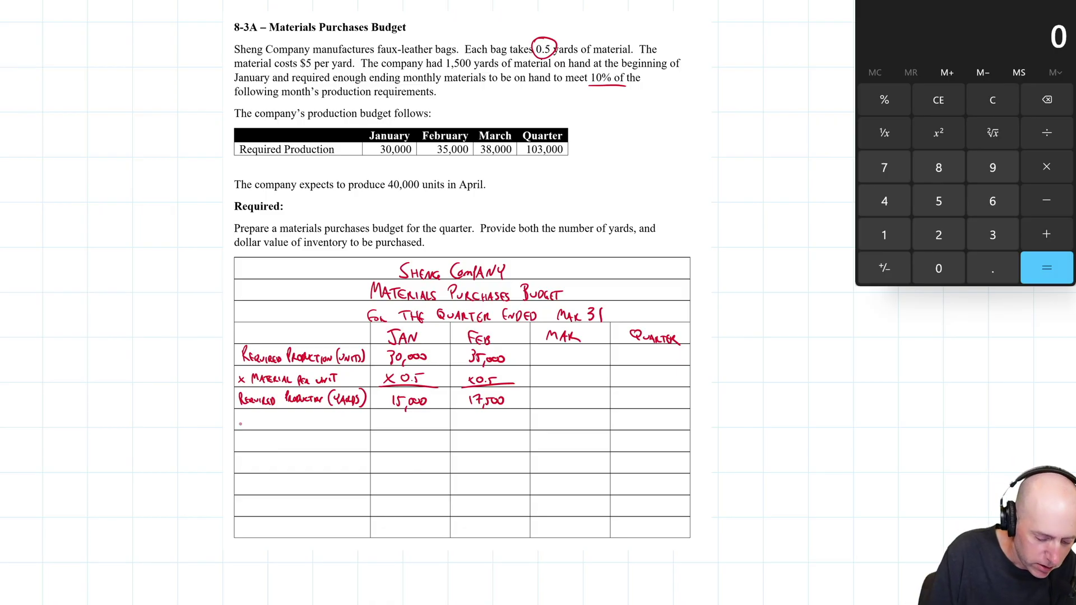
Add the Desired Ending Materials row with 1,750 for January and label Total Materials Needed
mouse_move(238, 427)
left_mouse_down()
mouse_move(242, 414)
mouse_move(253, 428)
left_mouse_up()
left_click_drag(262, 414, 326, 421)
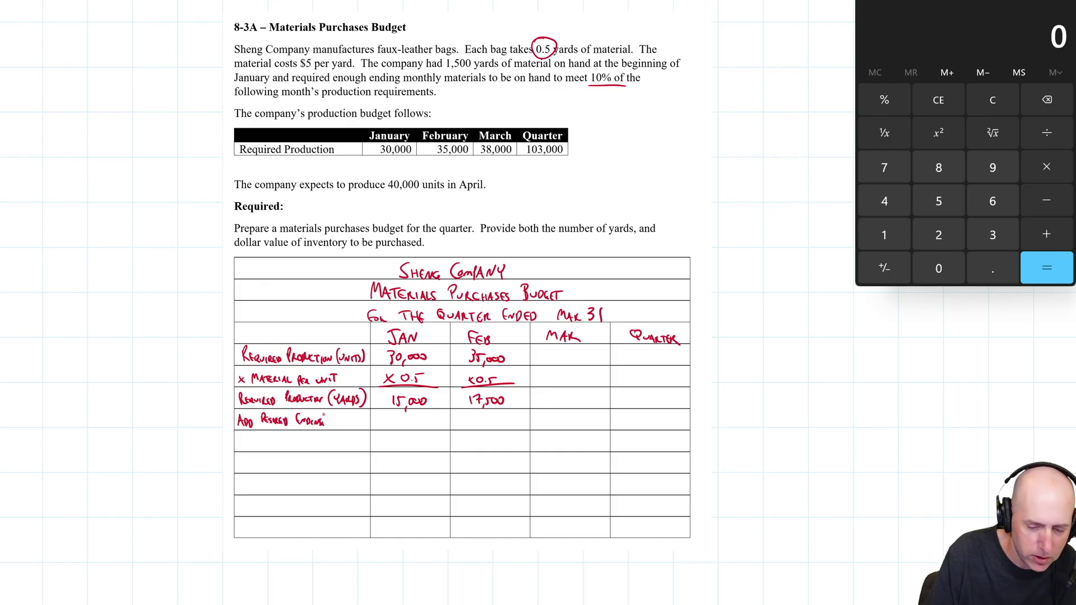
mouse_move(329, 425)
left_mouse_down()
mouse_move(335, 415)
mouse_move(344, 426)
mouse_move(356, 419)
left_mouse_up()
left_click_drag(353, 421, 370, 426)
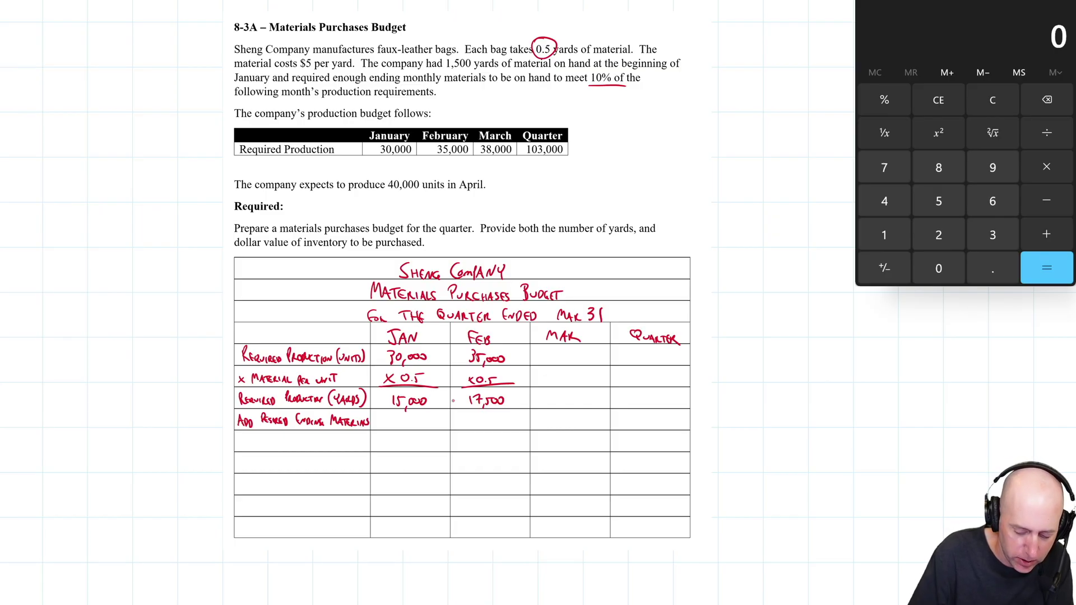
left_click_drag(397, 417, 397, 432)
left_click_drag(405, 420, 446, 426)
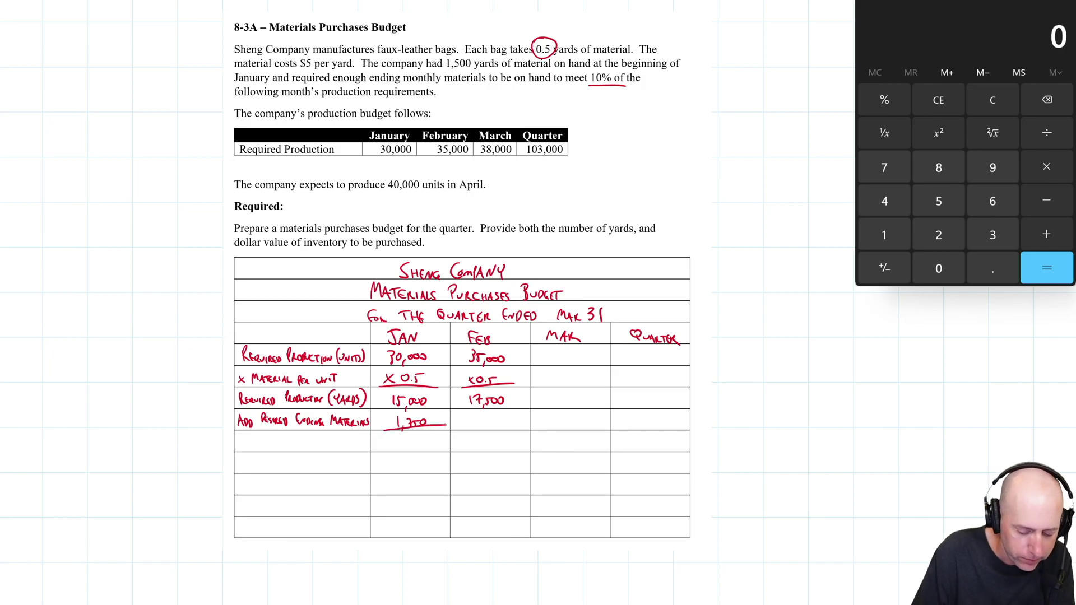
mouse_move(237, 436)
left_mouse_down()
mouse_move(242, 447)
mouse_move(318, 451)
mouse_move(332, 438)
mouse_move(356, 451)
mouse_move(426, 441)
left_mouse_up()
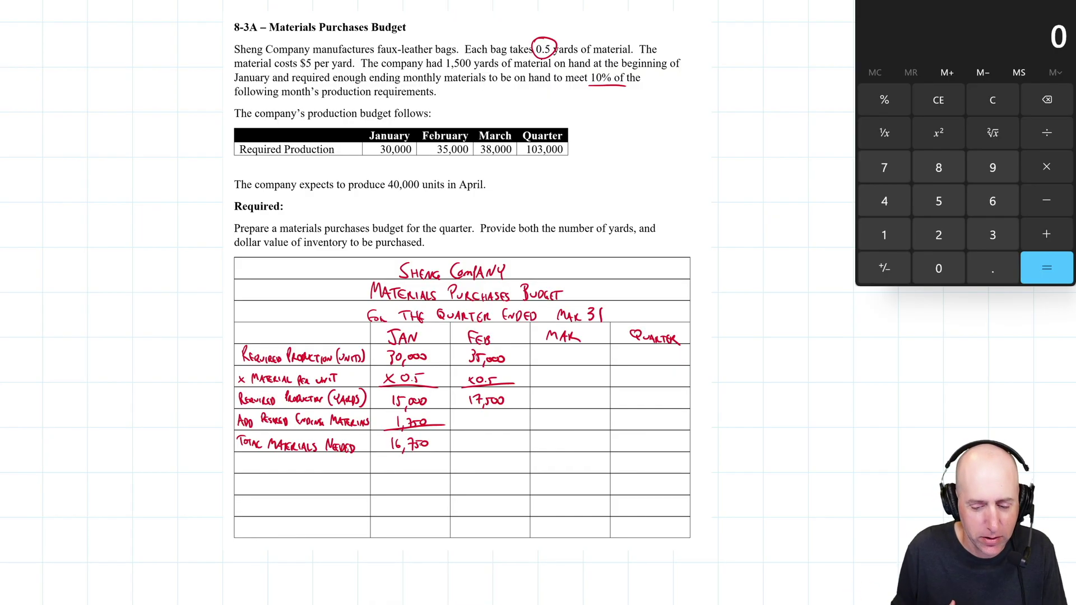
Mark the 1,500-yard beginning inventory and add a Deduct row with (1,500) for January
mouse_move(364, 71)
left_mouse_down()
mouse_move(511, 67)
mouse_move(497, 56)
mouse_move(446, 70)
left_mouse_up()
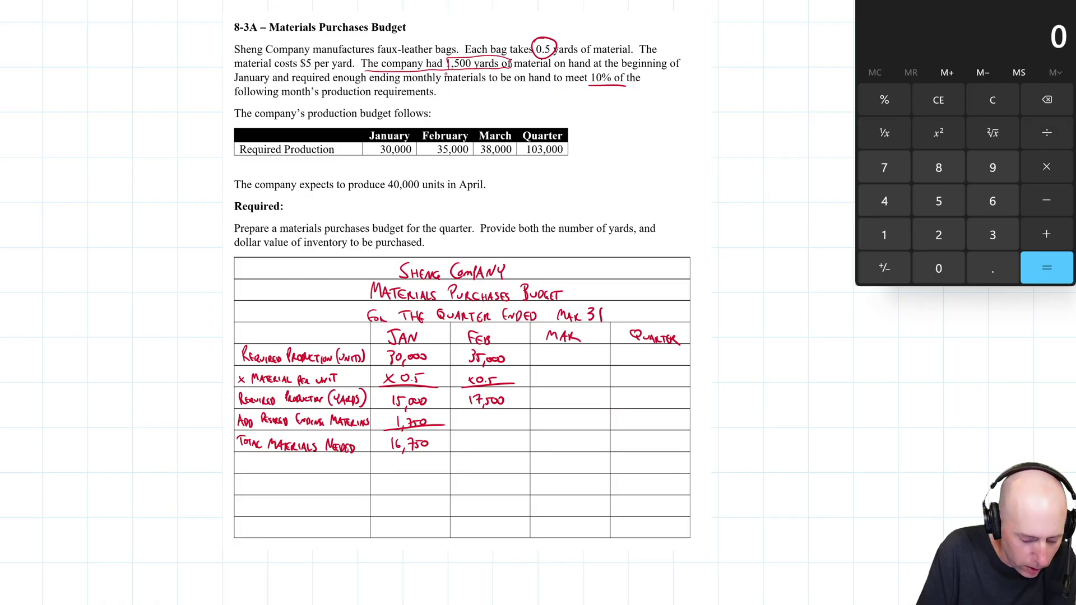
mouse_move(238, 459)
left_mouse_down()
mouse_move(240, 472)
mouse_move(261, 470)
left_mouse_up()
left_click_drag(263, 460, 365, 471)
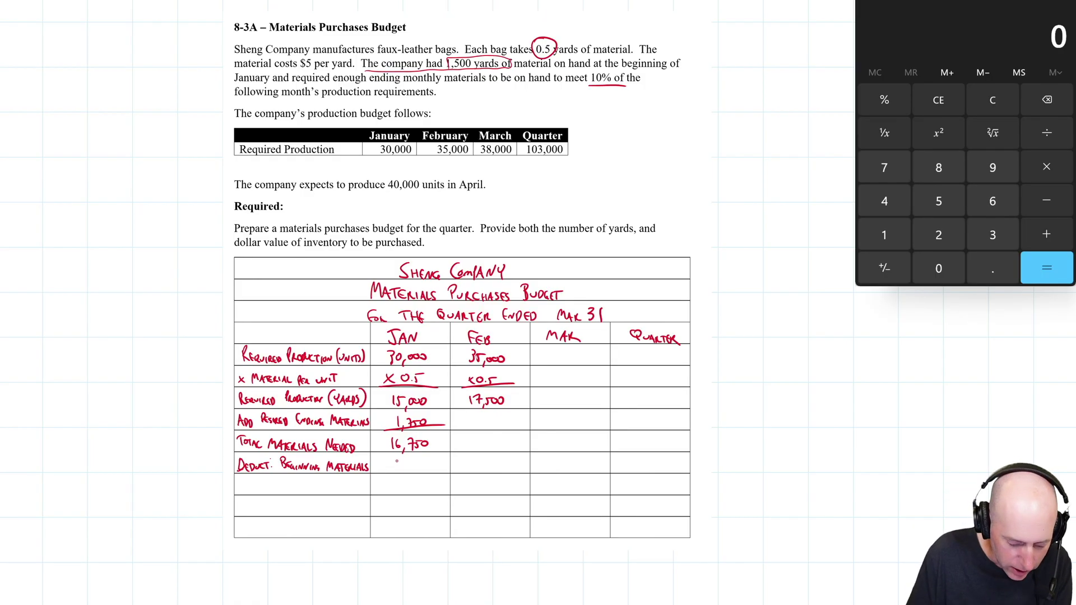
mouse_move(398, 459)
left_mouse_down()
mouse_move(399, 469)
mouse_move(424, 464)
mouse_move(391, 472)
left_mouse_up()
mouse_move(425, 456)
left_mouse_down()
mouse_move(418, 476)
mouse_move(436, 477)
left_mouse_up()
Compute 16,750 − 1,500 in Calculator and write 15,250 yards to purchase for January
type("167500")
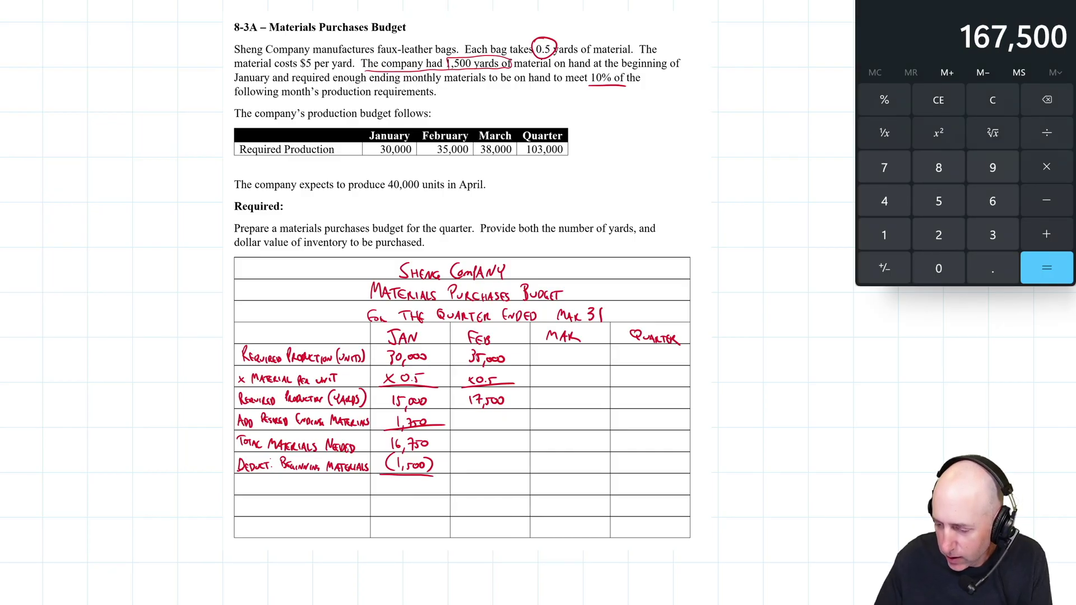
key("BackSpace")
type("-1500")
key("Return")
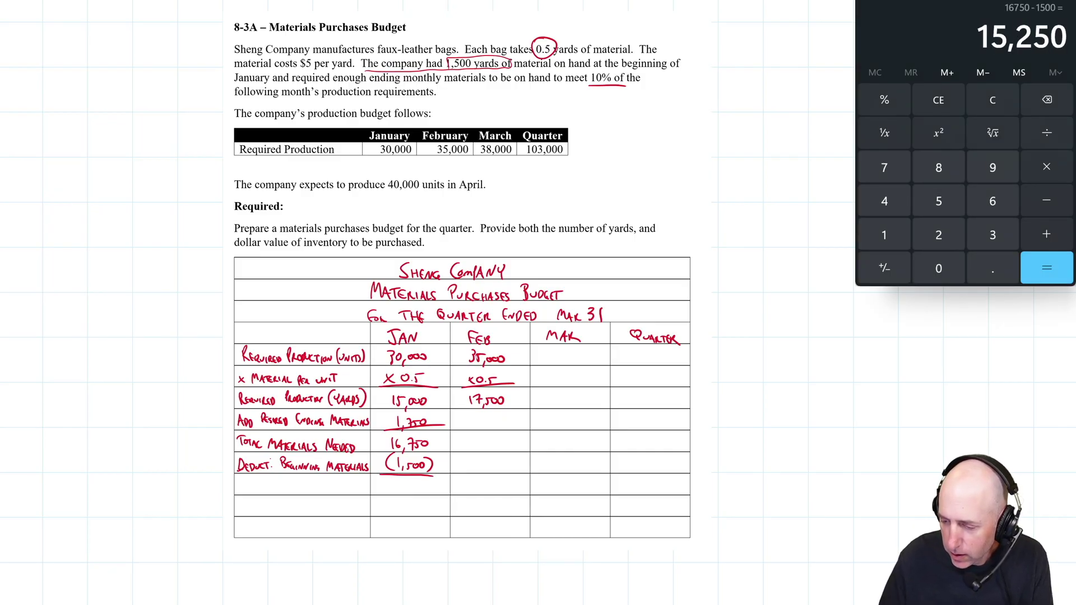
mouse_move(390, 480)
left_mouse_down()
mouse_move(392, 490)
mouse_move(424, 484)
left_mouse_up()
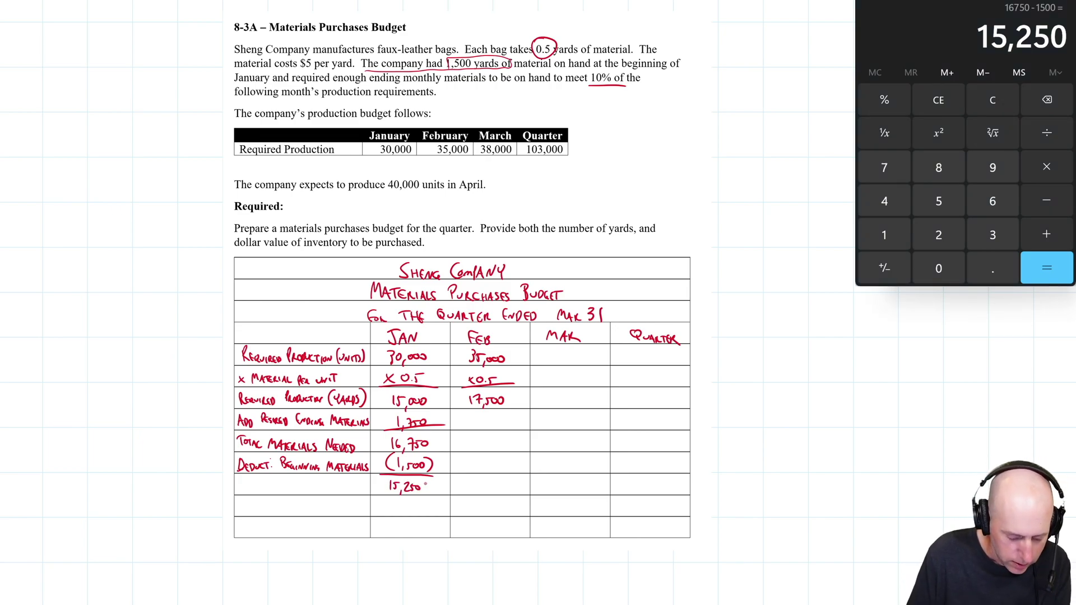
mouse_move(234, 481)
left_mouse_down()
mouse_move(238, 491)
mouse_move(374, 490)
left_mouse_up()
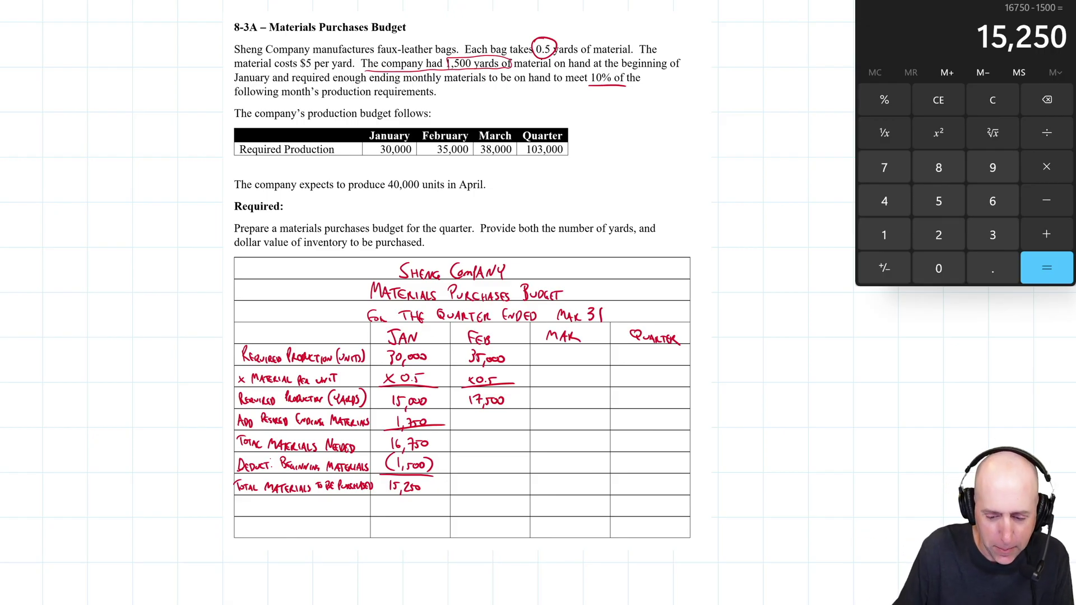
Circle the $5 cost and add an 'x Price Per Yard' row with x5 for January
left_click_drag(317, 58, 307, 55)
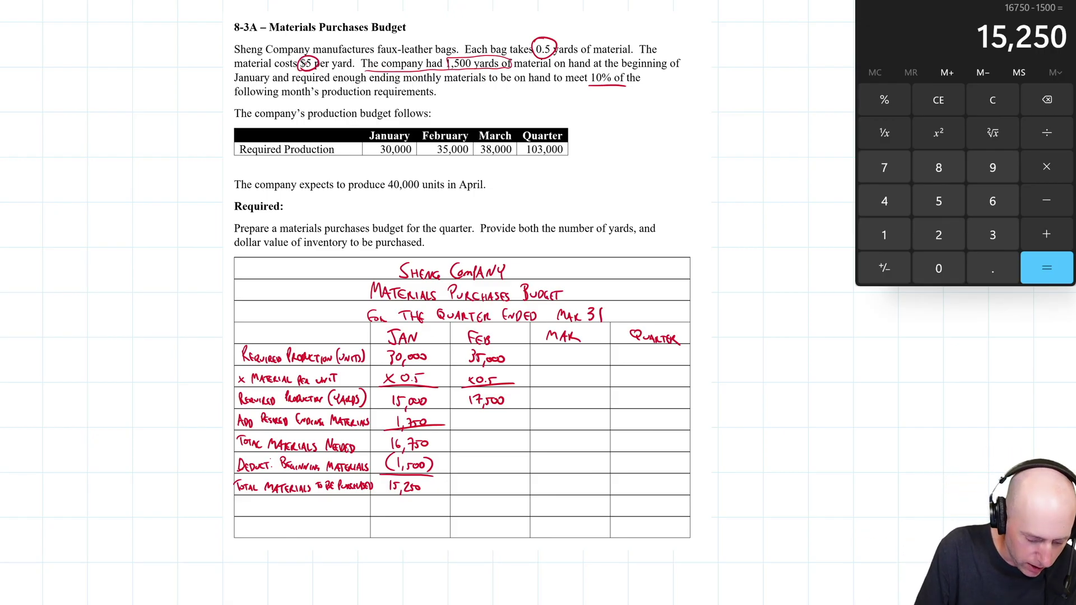
mouse_move(238, 503)
left_mouse_down()
mouse_move(247, 514)
mouse_move(262, 502)
mouse_move(323, 508)
left_mouse_up()
left_click(297, 507)
left_click_drag(318, 506, 336, 507)
mouse_move(335, 503)
left_mouse_down()
mouse_move(337, 515)
mouse_move(403, 512)
left_mouse_up()
left_click_drag(401, 502, 436, 513)
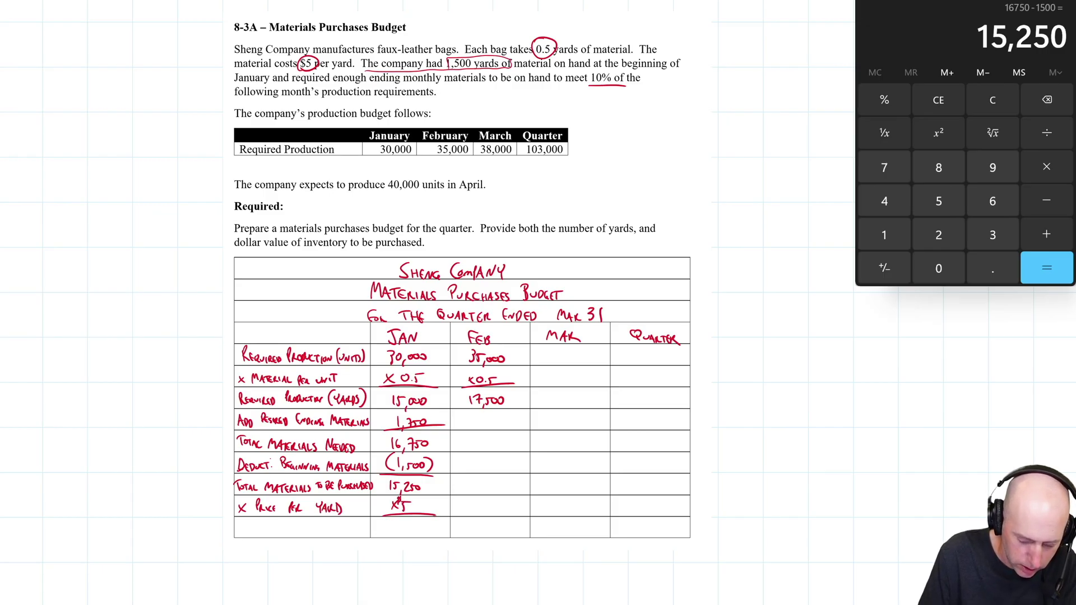
Compute 15,250 × 5 and write $76,250 in January's underlined Materials Purchased in Dollars row
type("15250")
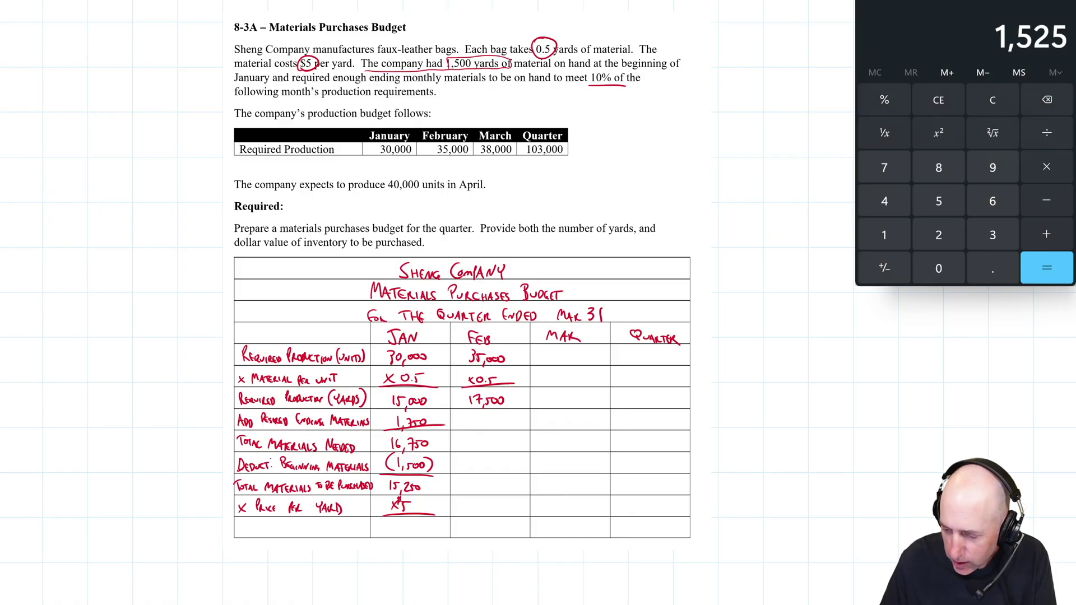
type("*5")
key("Return")
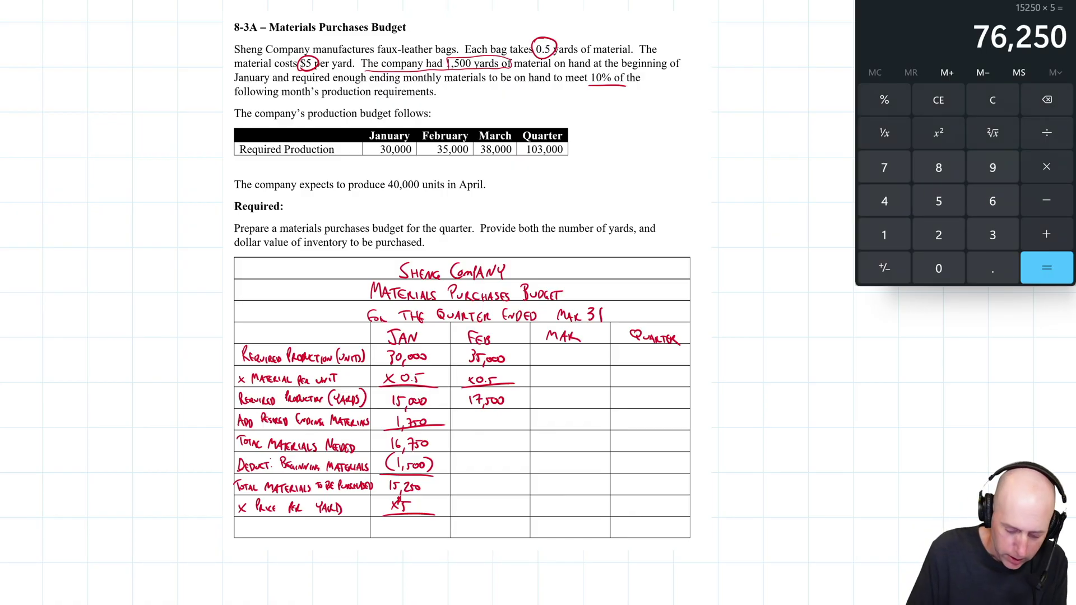
left_click(382, 524)
mouse_move(380, 523)
left_mouse_down()
mouse_move(422, 533)
mouse_move(374, 531)
left_mouse_up()
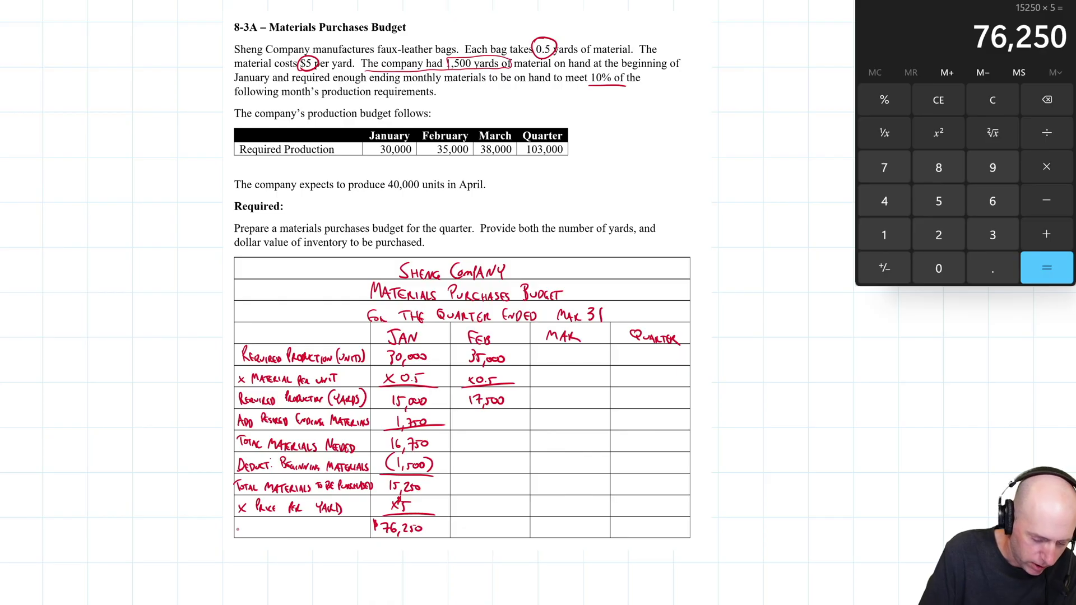
mouse_move(238, 533)
left_mouse_down()
mouse_move(243, 522)
mouse_move(250, 533)
mouse_move(295, 523)
mouse_move(331, 534)
mouse_move(297, 546)
left_mouse_up()
left_click_drag(299, 546, 341, 546)
left_click_drag(342, 536, 349, 546)
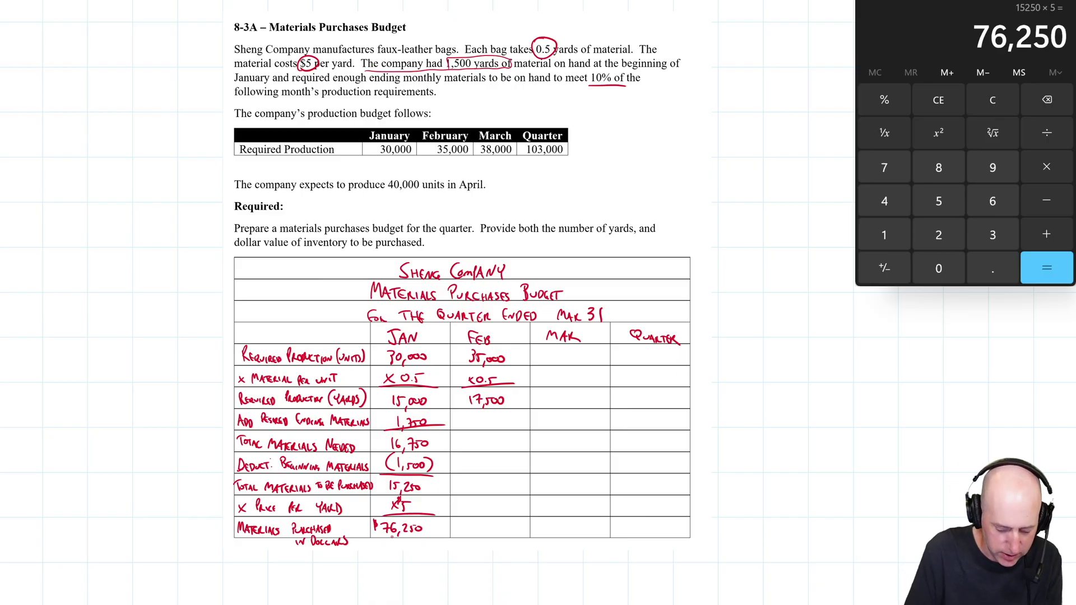
left_click_drag(377, 533, 438, 540)
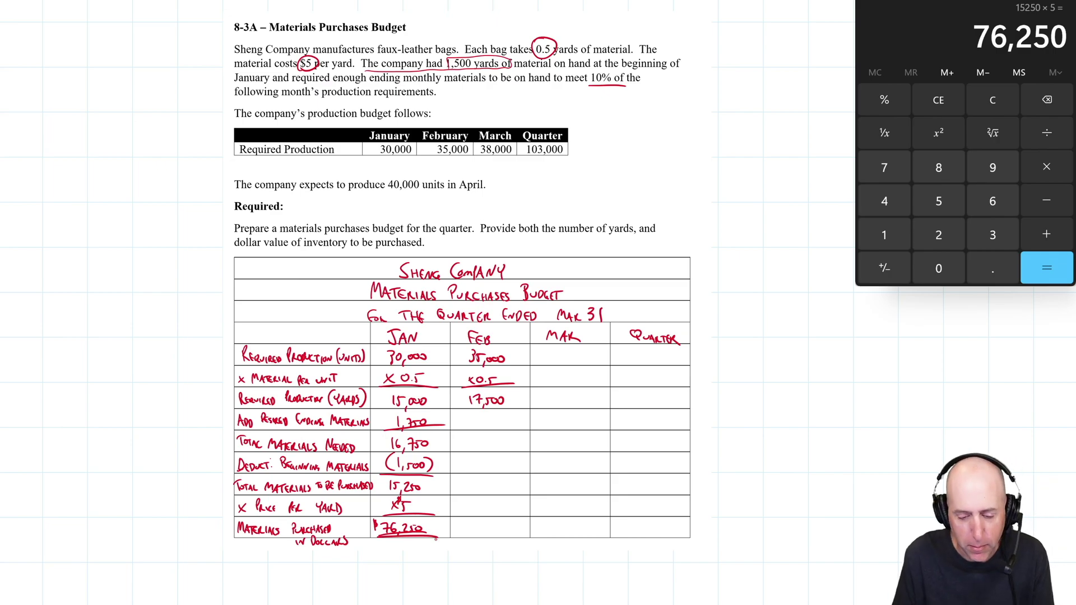
Write March's 38,000 × 0.5 = 19,000 and February's 1,900 ending and (1,750) beginning materials
mouse_move(547, 350)
left_mouse_down()
mouse_move(556, 363)
mouse_move(582, 356)
mouse_move(554, 379)
mouse_move(595, 384)
mouse_move(563, 399)
mouse_move(584, 398)
left_mouse_up()
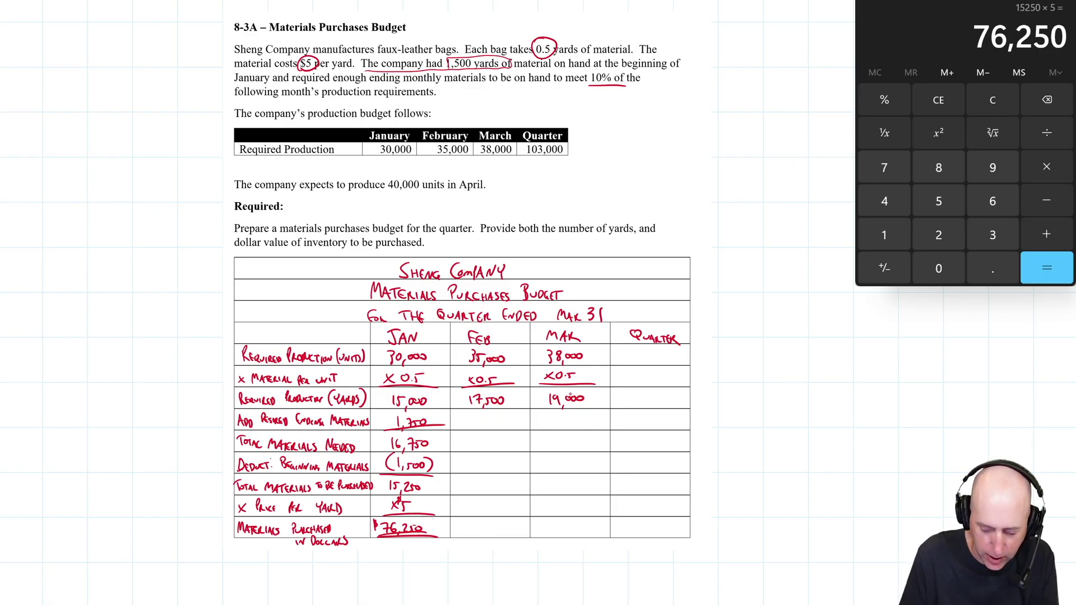
mouse_move(477, 414)
left_mouse_down()
mouse_move(477, 426)
mouse_move(517, 431)
mouse_move(480, 443)
mouse_move(506, 443)
left_mouse_up()
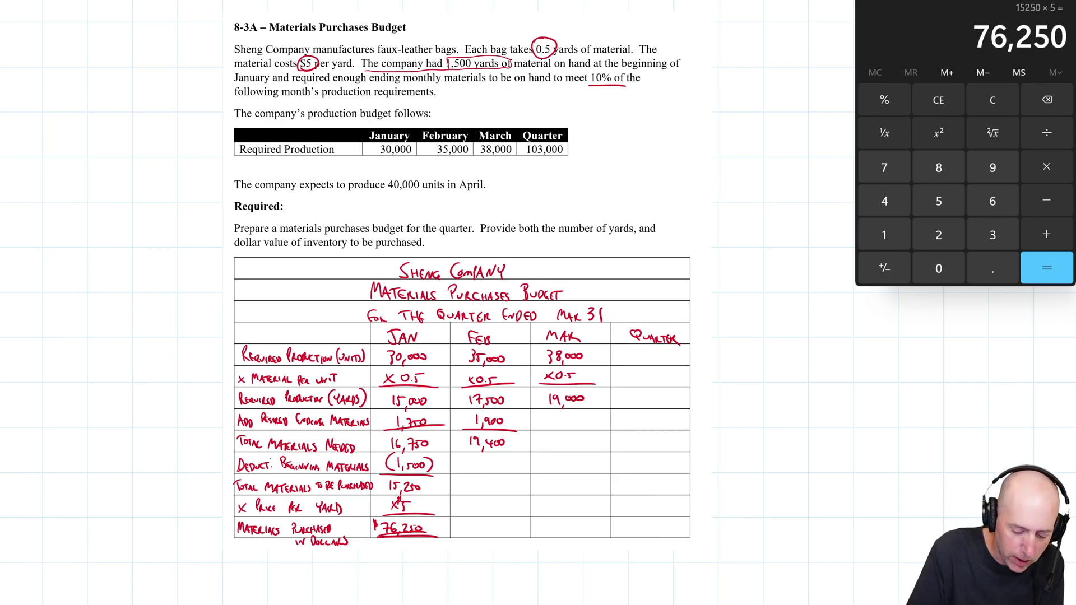
mouse_move(468, 456)
left_mouse_down()
mouse_move(467, 470)
mouse_move(500, 460)
left_mouse_up()
left_click_drag(505, 458, 518, 477)
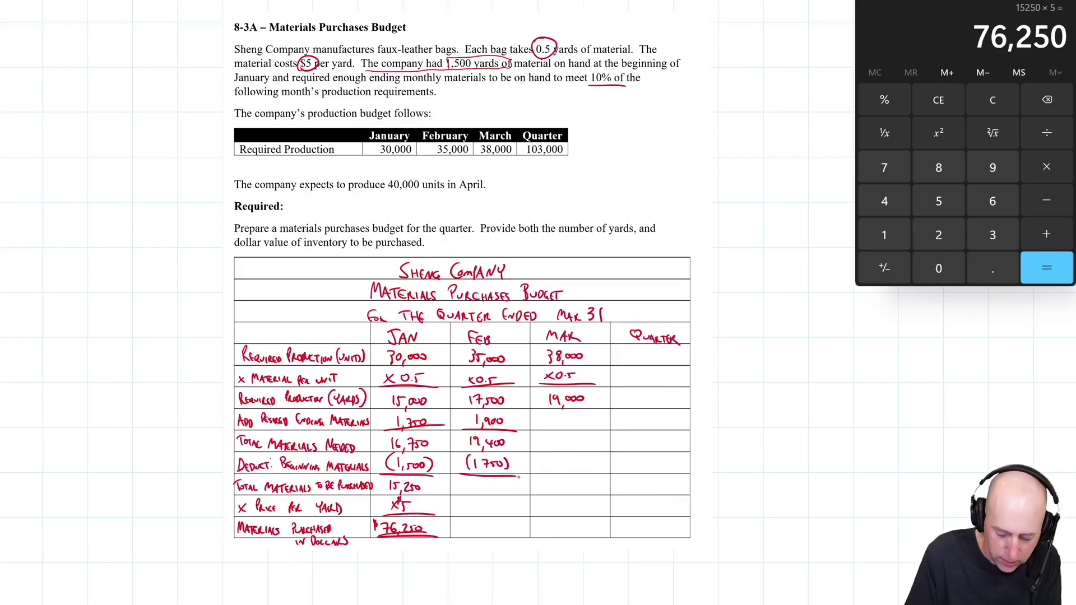
type("19400 - ")
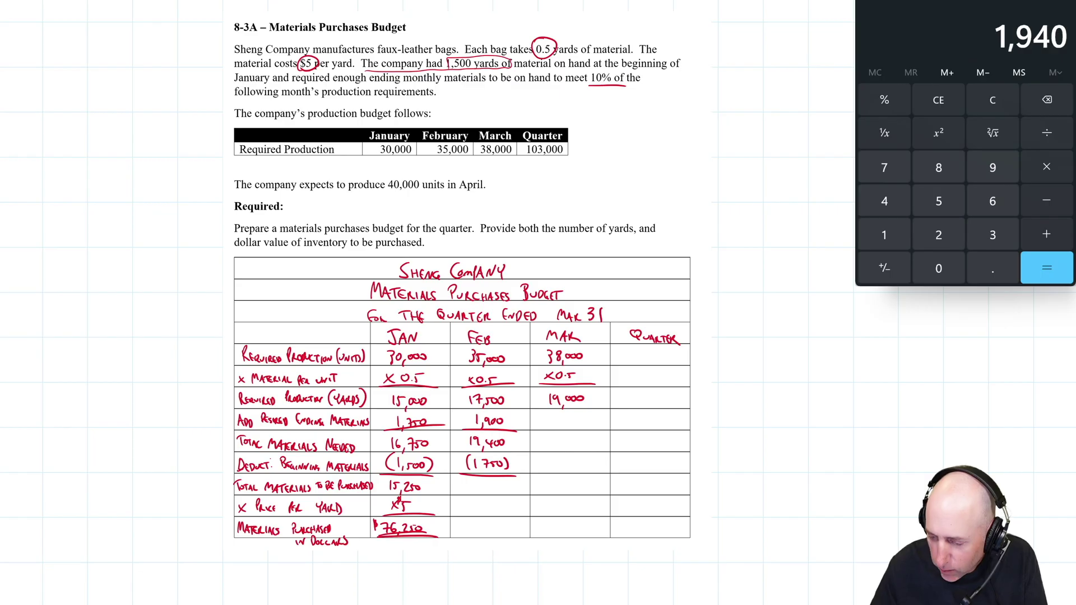
type("1750 =")
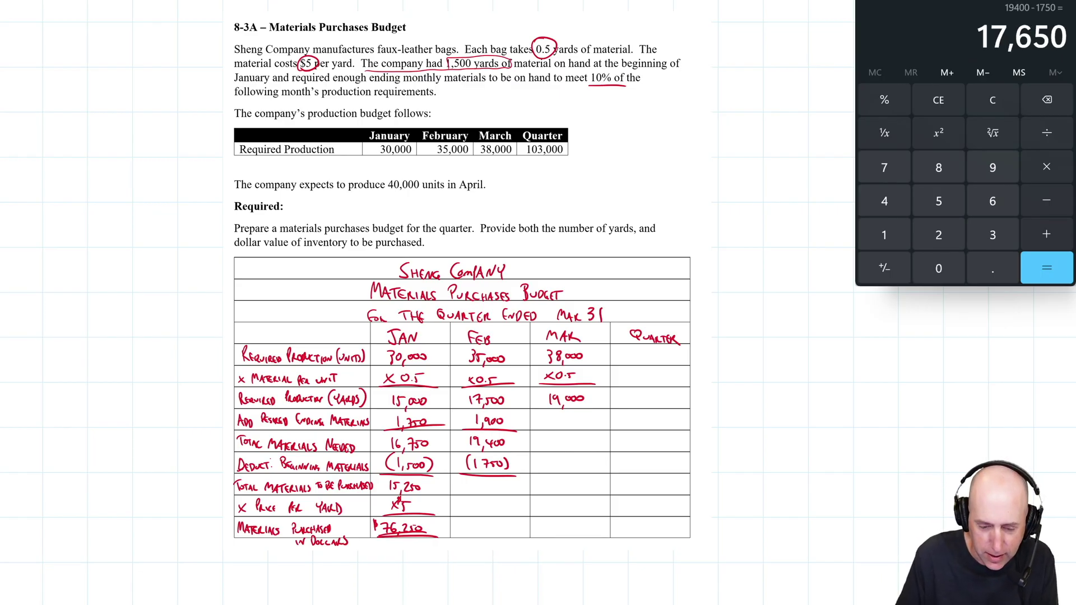
Write February's 17,650 yards, x5, and the calculated $88,250 purchases
left_click_drag(470, 482, 482, 496)
left_click_drag(490, 483, 493, 493)
left_click_drag(504, 487, 472, 512)
mouse_move(493, 504)
left_mouse_down()
mouse_move(482, 512)
mouse_move(523, 516)
mouse_move(476, 506)
left_mouse_up()
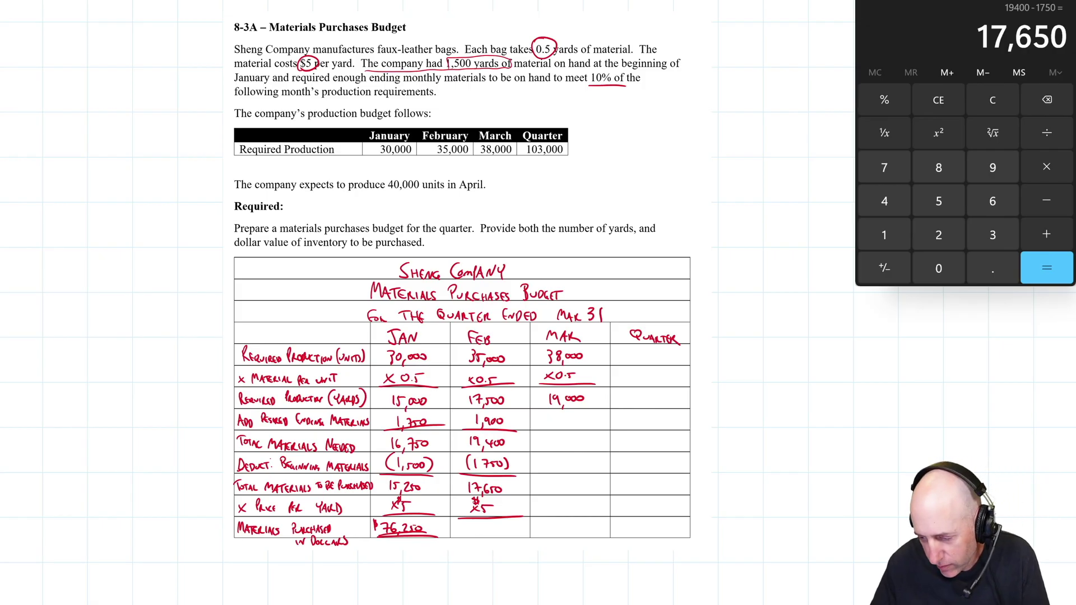
key("asterisk")
key("Return")
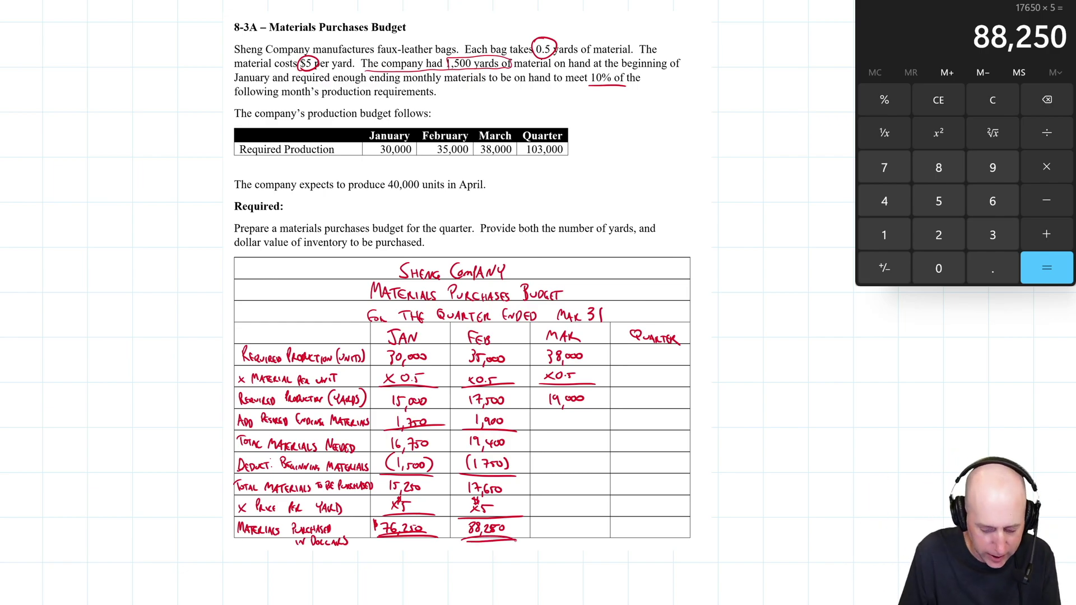
left_click_drag(458, 524, 451, 532)
left_click_drag(456, 521, 455, 535)
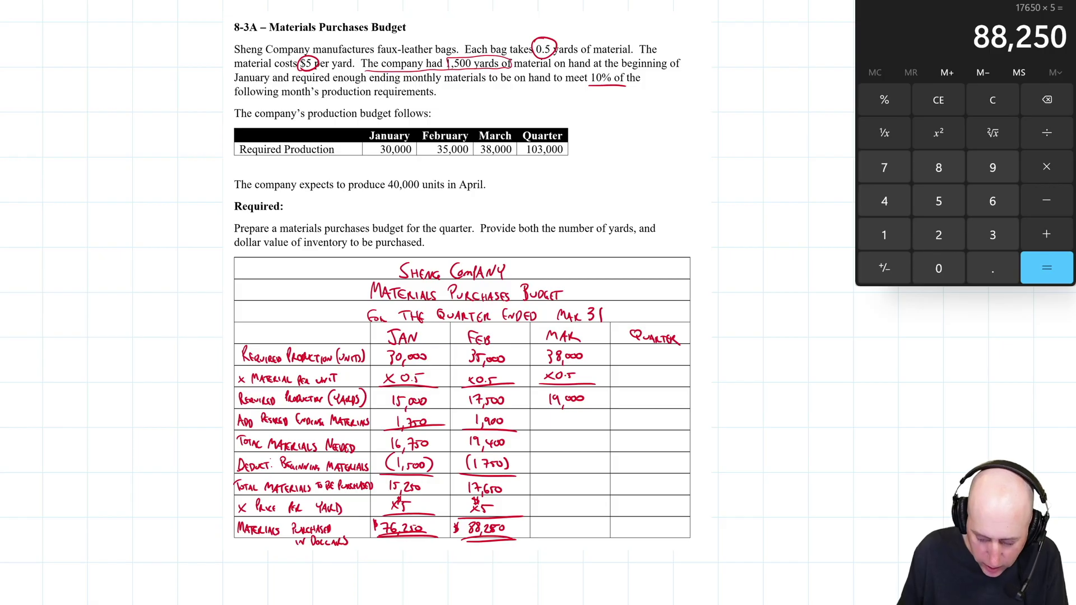
Note April's 40,000 units and 20,000 yards needed beside the problem text
mouse_move(542, 174)
left_mouse_down()
mouse_move(571, 177)
mouse_move(549, 204)
mouse_move(559, 192)
mouse_move(597, 198)
left_mouse_up()
left_click_drag(397, 196, 421, 193)
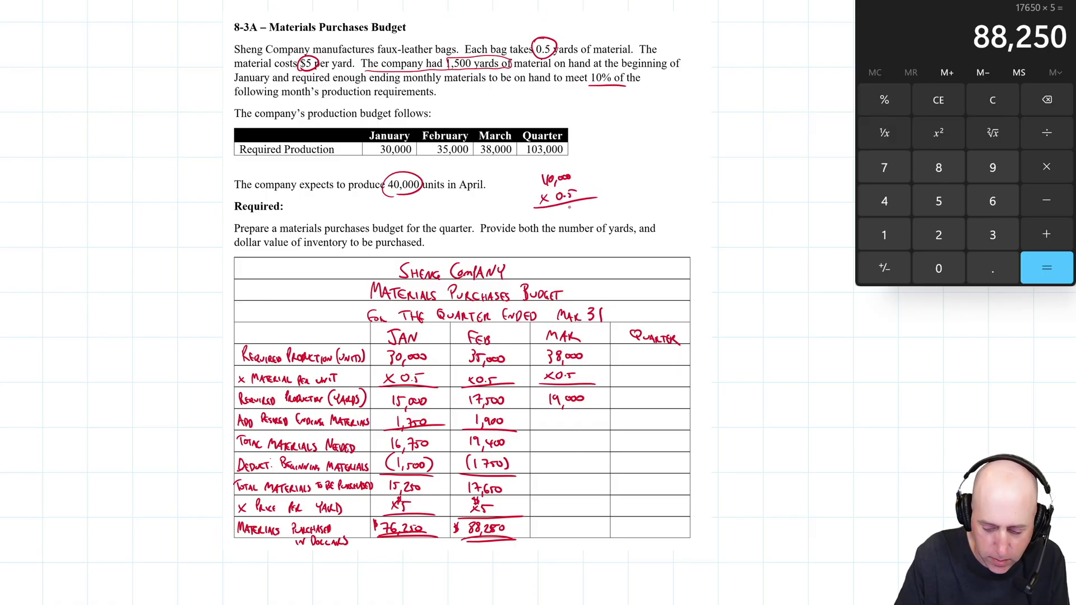
left_click_drag(553, 210, 558, 217)
left_click_drag(560, 208, 604, 203)
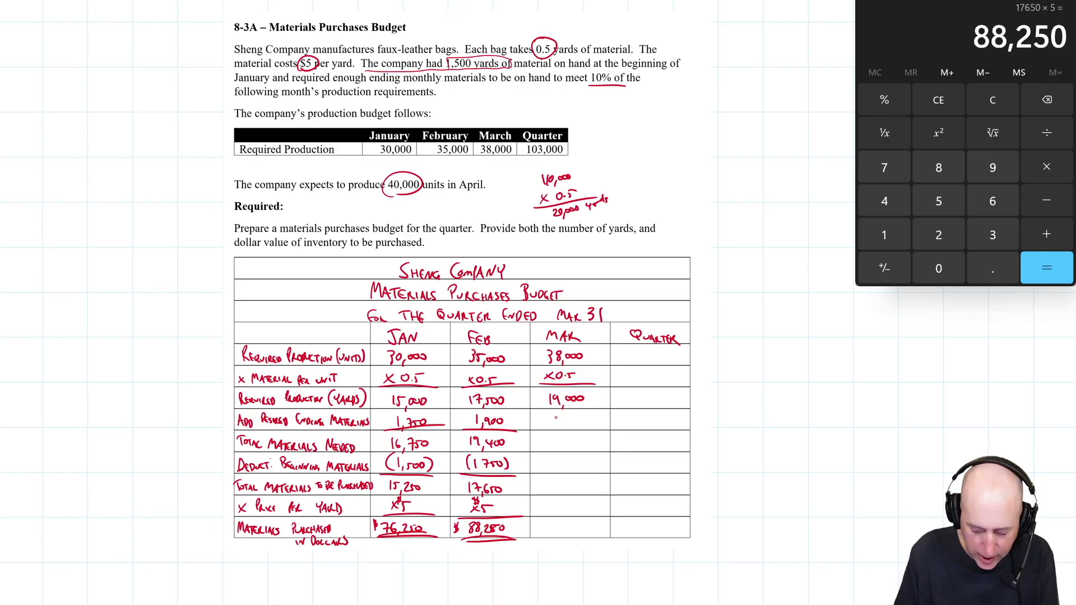
Write March's 2,000 ending materials, underline (1,900), and enter 19,100 yards to purchase
mouse_move(554, 416)
left_mouse_down()
mouse_move(564, 428)
mouse_move(572, 422)
left_mouse_up()
left_click_drag(578, 420, 610, 426)
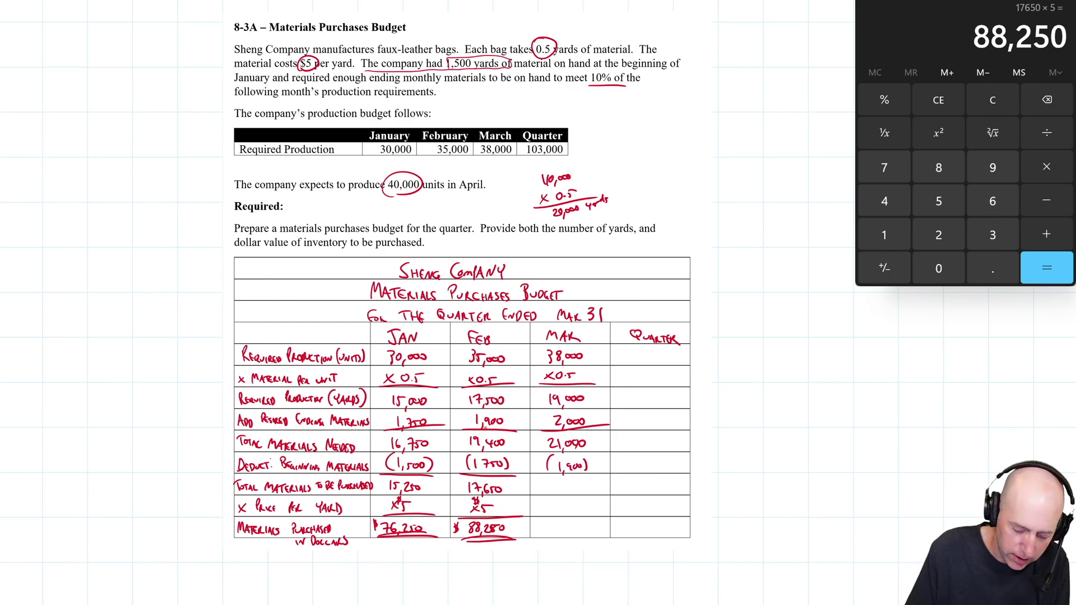
left_click_drag(538, 479, 608, 481)
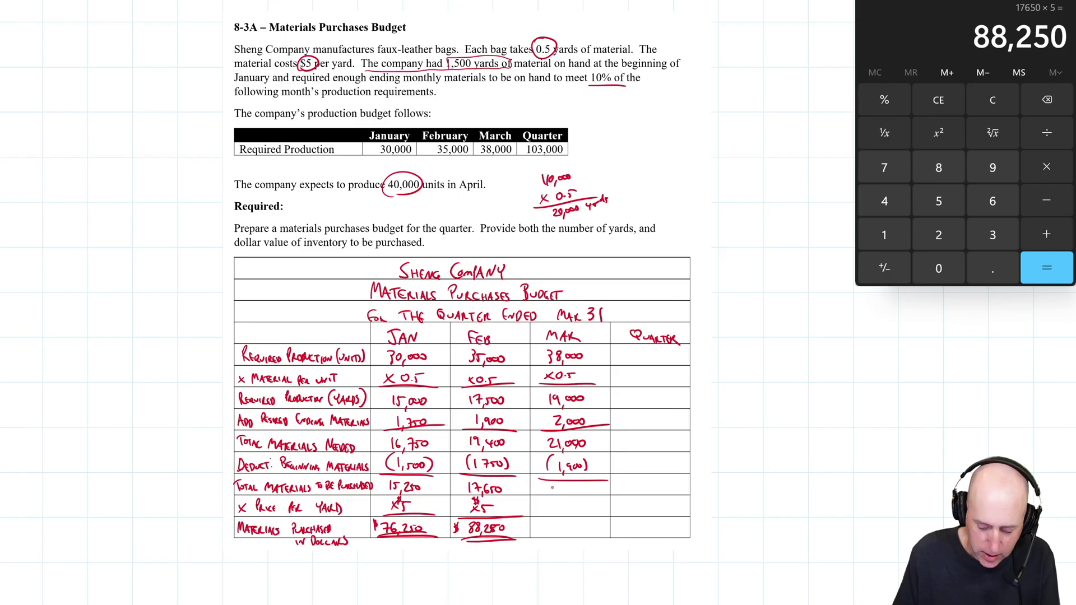
mouse_move(550, 486)
left_mouse_down()
mouse_move(561, 499)
mouse_move(586, 495)
mouse_move(563, 514)
mouse_move(595, 516)
mouse_move(560, 509)
left_mouse_up()
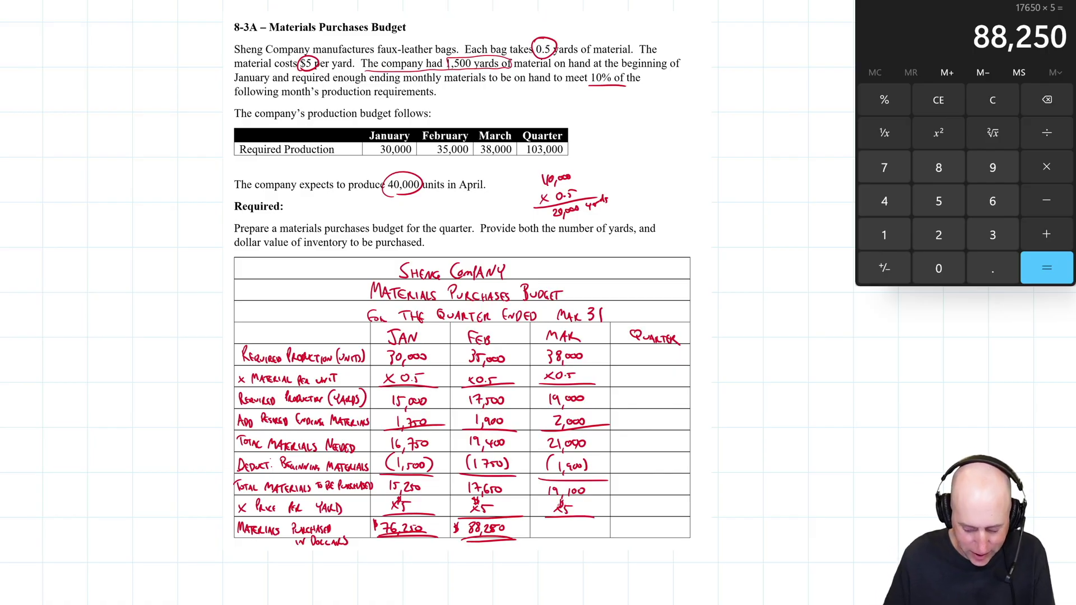
Compute 21,000 − 1,900 then × 5, and write March's $95,500 double-underlined
type("210000")
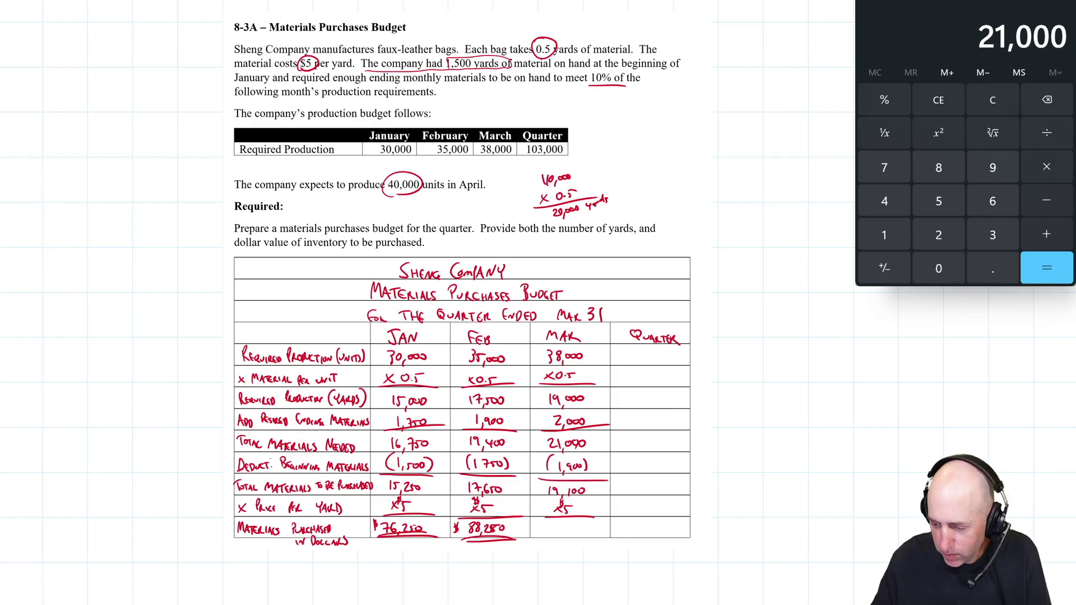
key("minus")
type("1900")
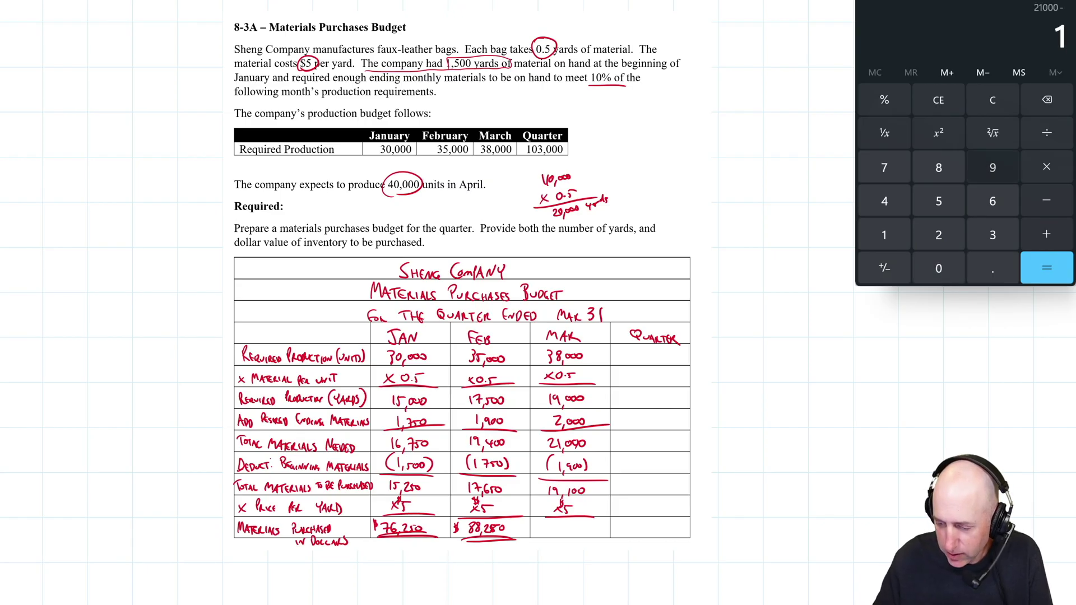
key("Return")
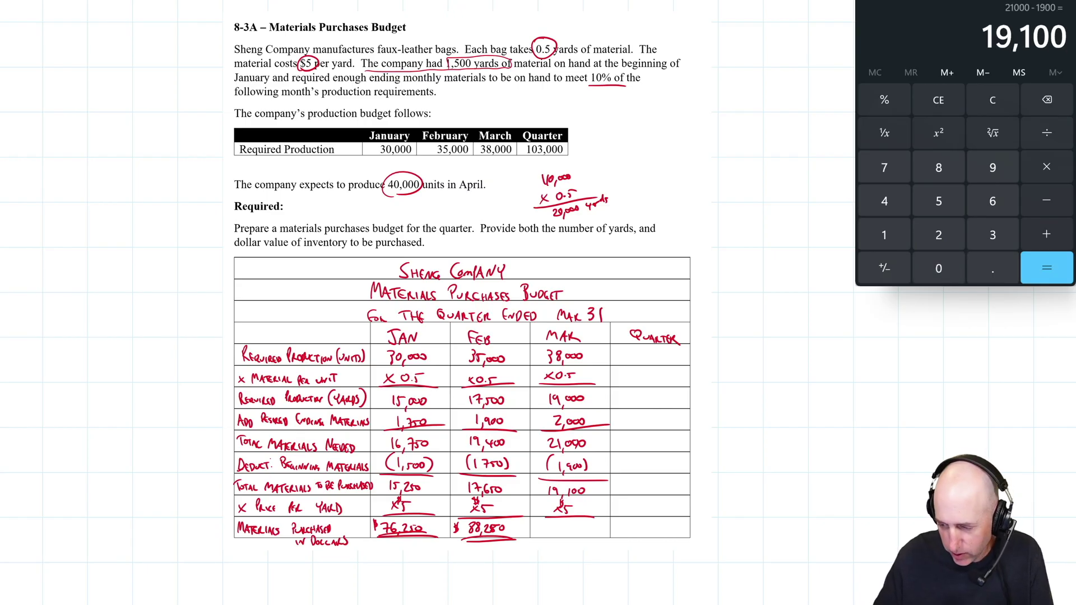
key("asterisk")
type("5")
key("Return")
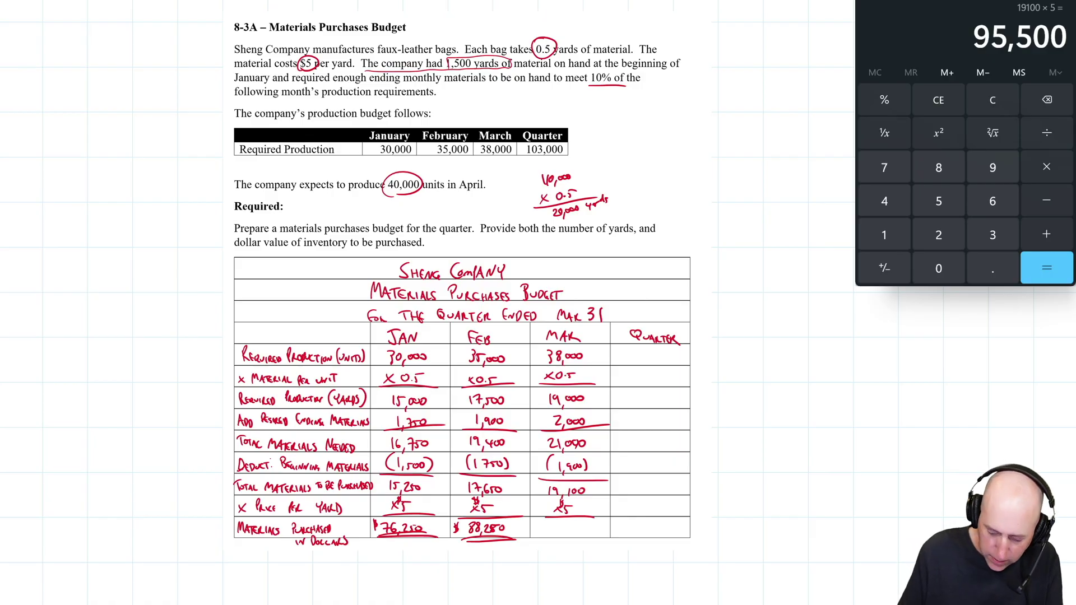
left_click_drag(548, 523, 588, 537)
mouse_move(546, 544)
left_mouse_down()
mouse_move(587, 542)
mouse_move(536, 534)
left_mouse_up()
left_click_drag(543, 522, 533, 533)
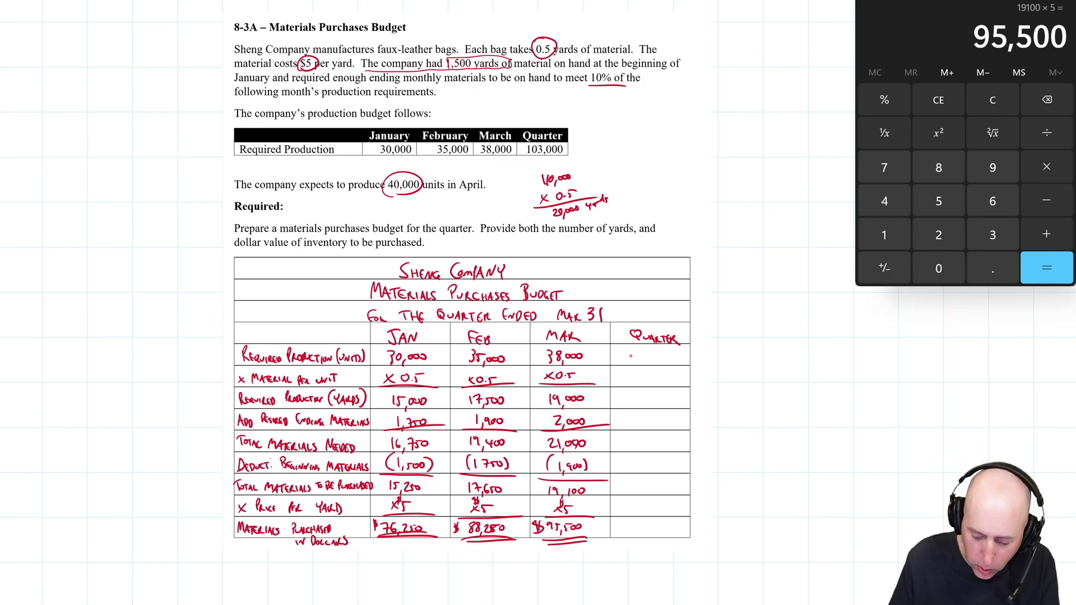
Write the quarter's 103,000 units × 0.5 and the calculated 51,500 required yards
left_click_drag(633, 351, 633, 363)
left_click_drag(639, 352, 647, 365)
left_click_drag(656, 354, 661, 354)
mouse_move(668, 353)
left_mouse_down()
mouse_move(633, 381)
mouse_move(650, 381)
left_mouse_up()
left_click_drag(654, 381, 657, 380)
mouse_move(621, 388)
left_mouse_down()
mouse_move(679, 385)
mouse_move(647, 405)
left_mouse_up()
left_click_drag(654, 396, 644, 399)
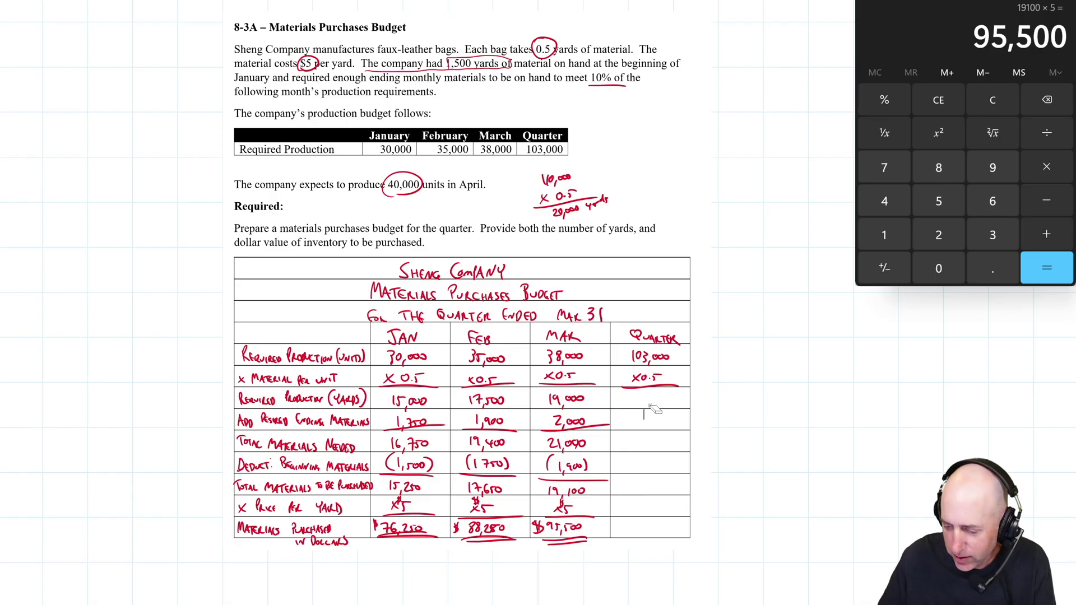
type("10300")
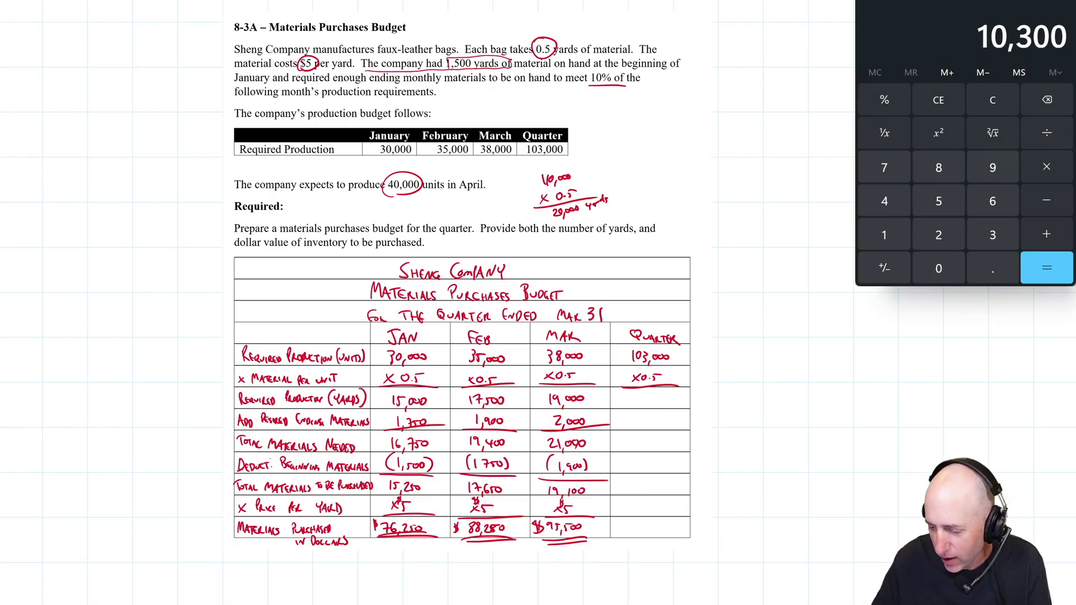
type("0*0.5")
key("Return")
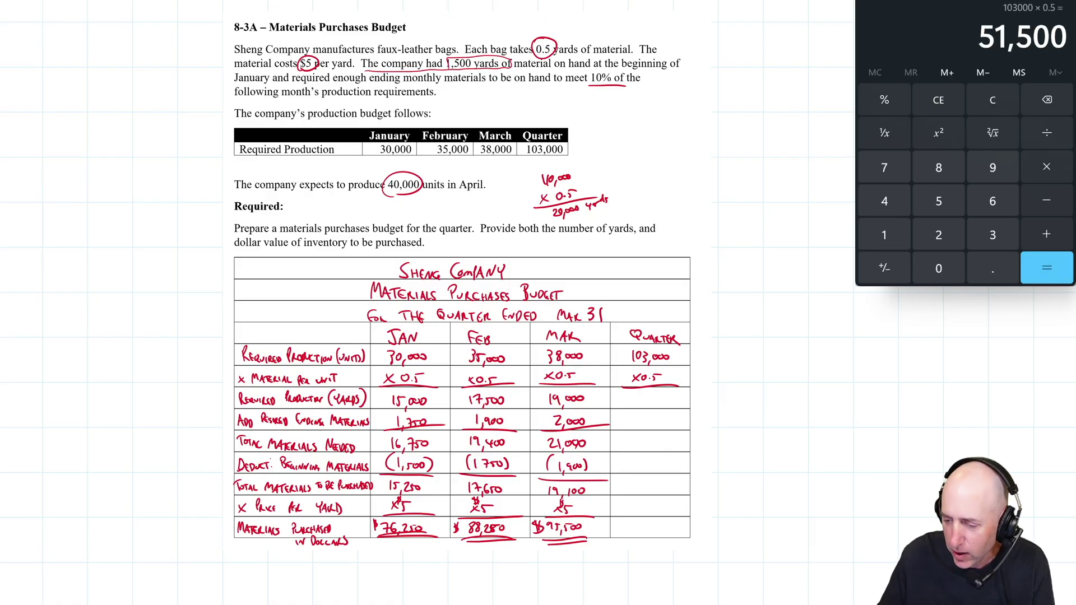
left_click_drag(628, 396, 665, 401)
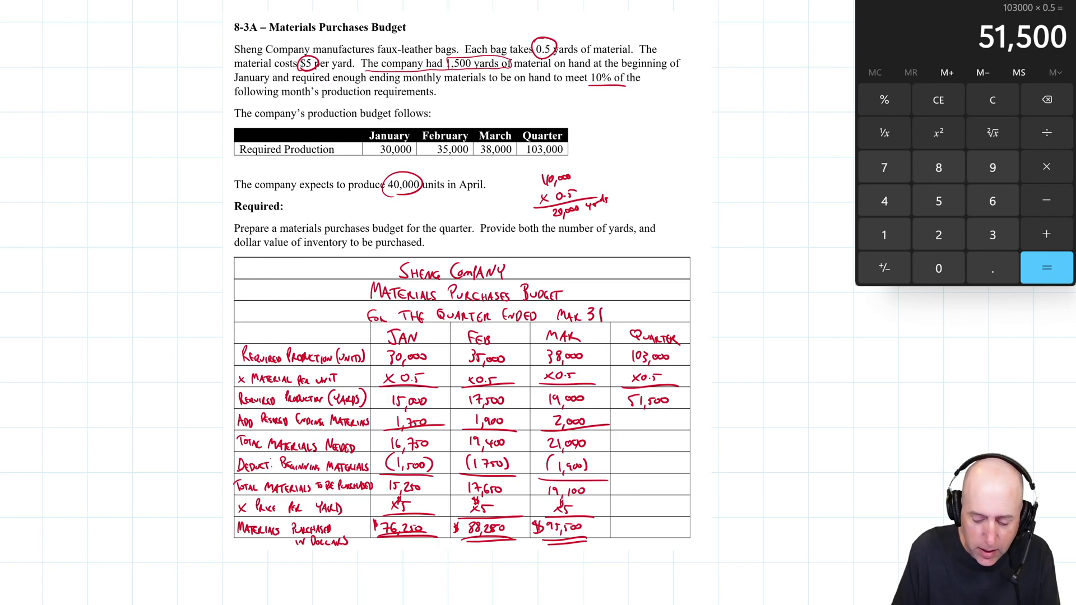
Write the quarter's 2,000 ending, 53,500 needed, beginning deduction, and 52,000 × 5 = 260,000 purchases
left_click_drag(635, 415, 685, 431)
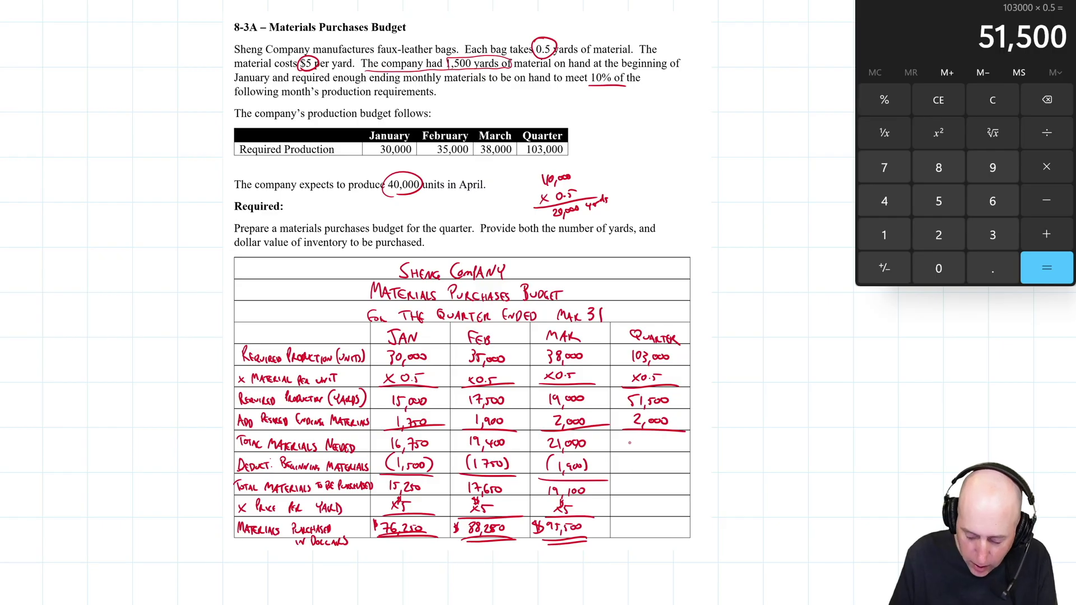
mouse_move(628, 439)
left_mouse_down()
mouse_move(641, 451)
mouse_move(667, 443)
left_mouse_up()
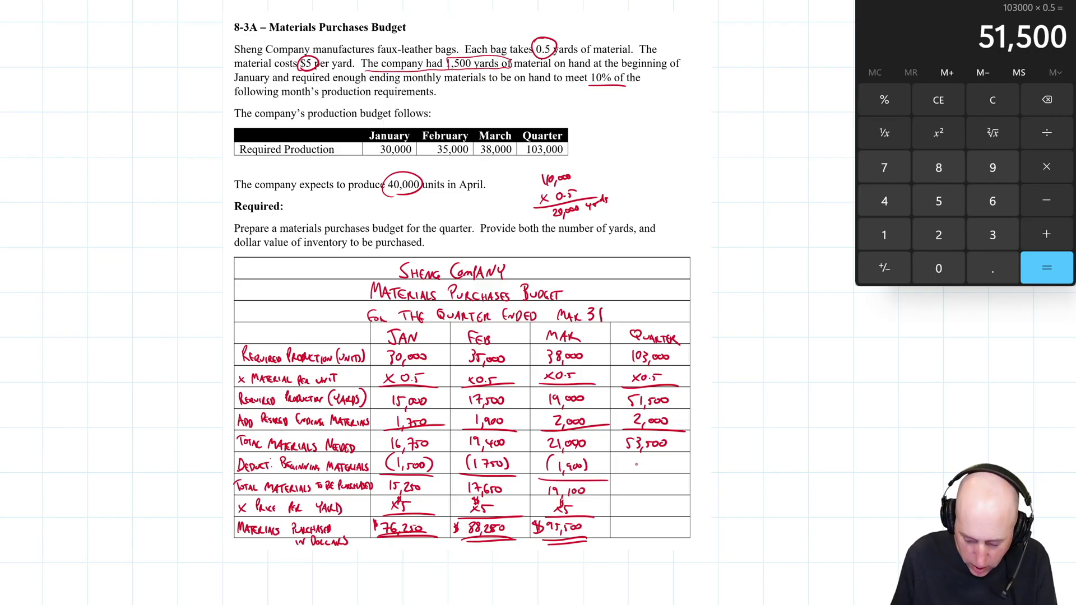
left_click_drag(636, 458, 640, 470)
left_click_drag(646, 469, 677, 472)
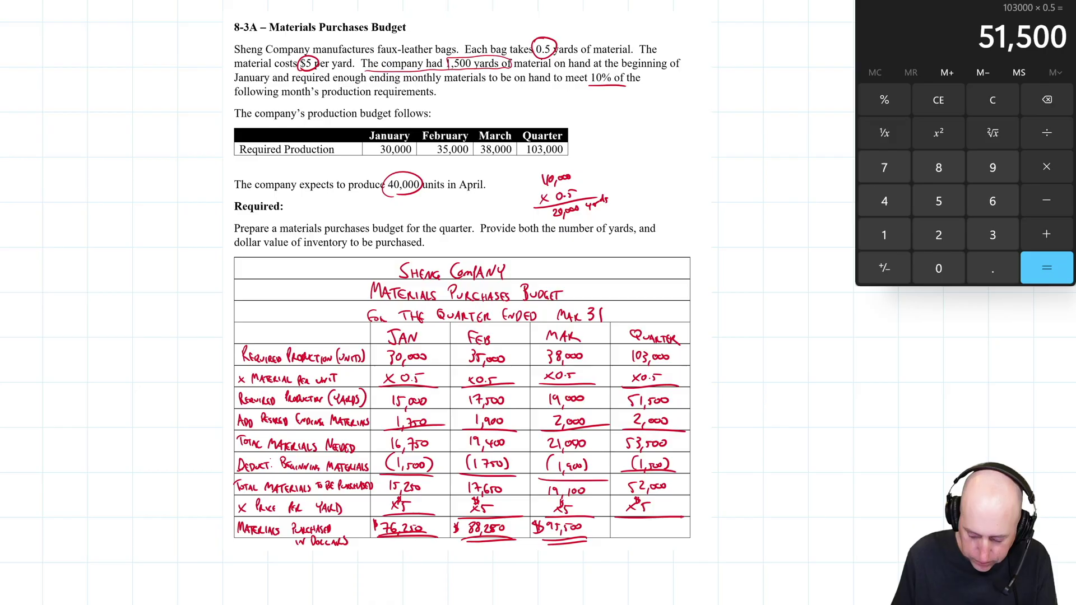
type("52000")
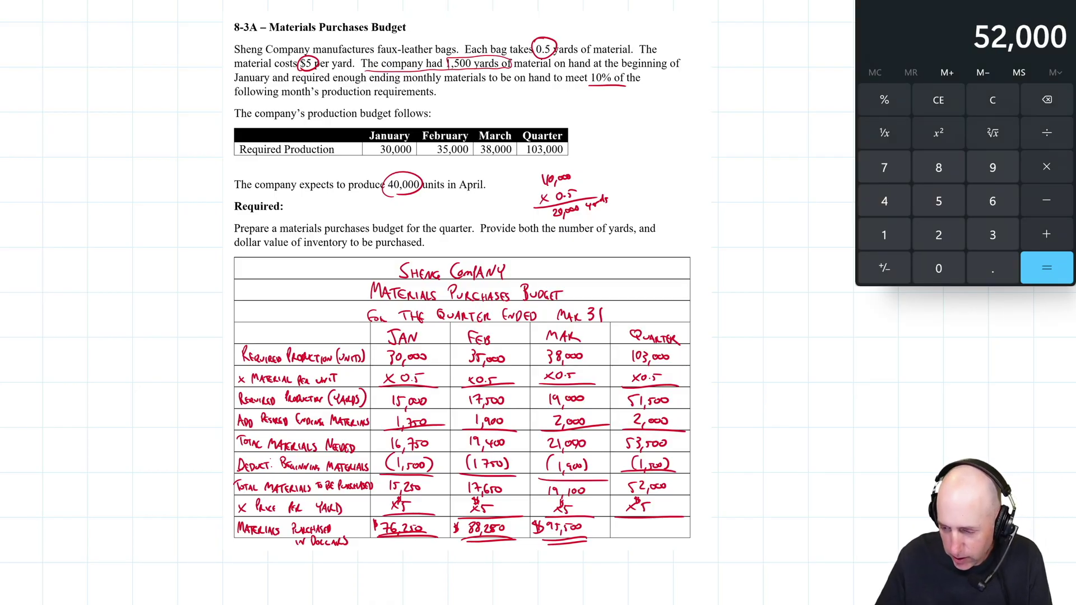
type("*5")
key("Return")
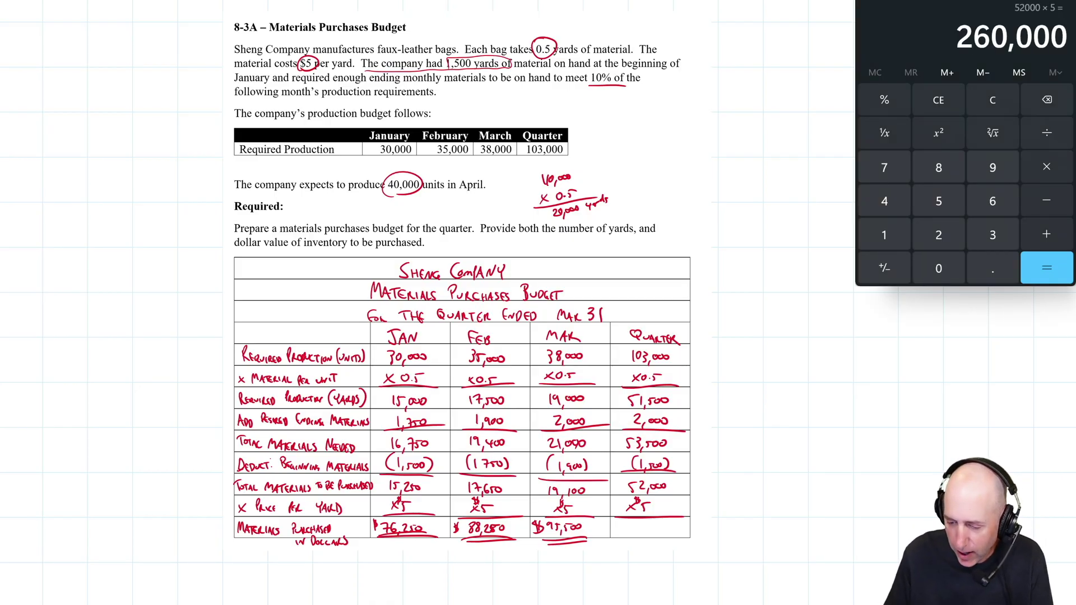
left_click_drag(624, 528, 676, 540)
Double-underline $260,000 and verify it in Calculator as 76,250 + 88,250 + 95,500
mouse_move(624, 544)
left_mouse_down()
mouse_move(671, 542)
mouse_move(618, 535)
left_mouse_up()
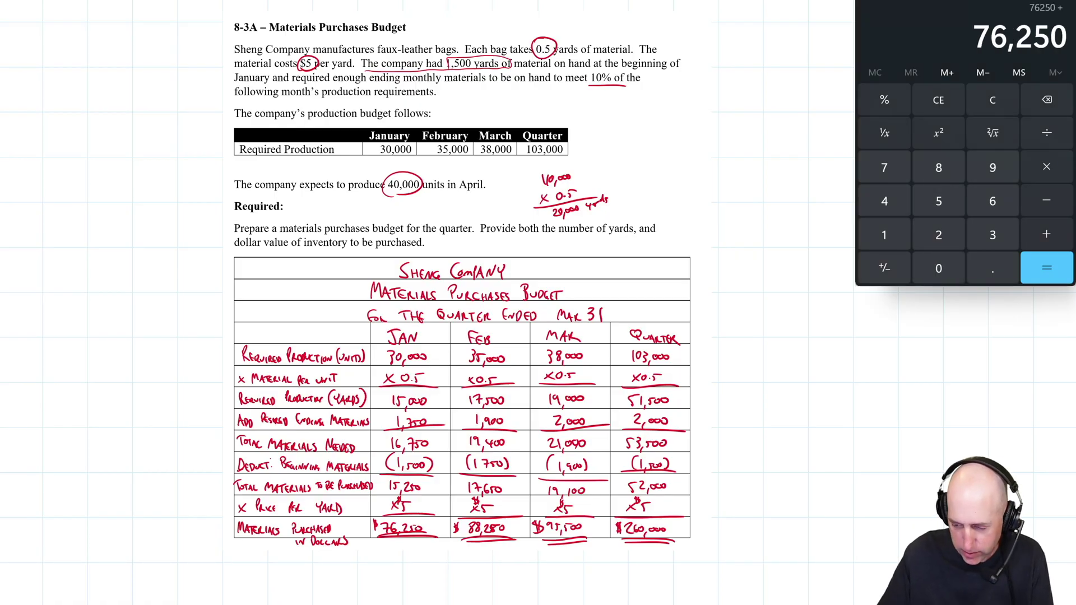
type("88250")
key("plus")
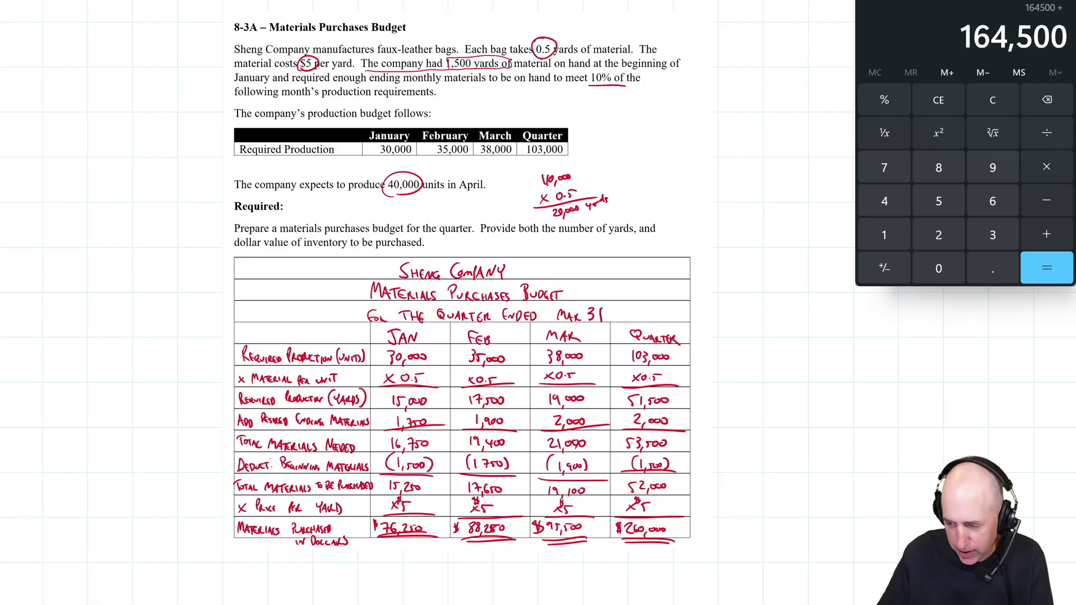
type("9")
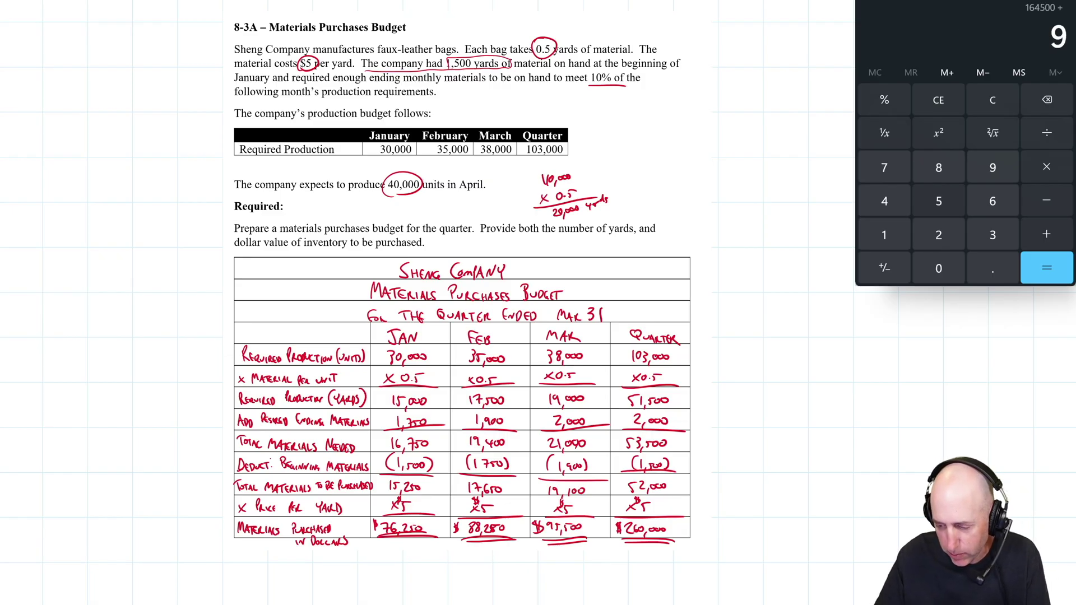
type("5,500")
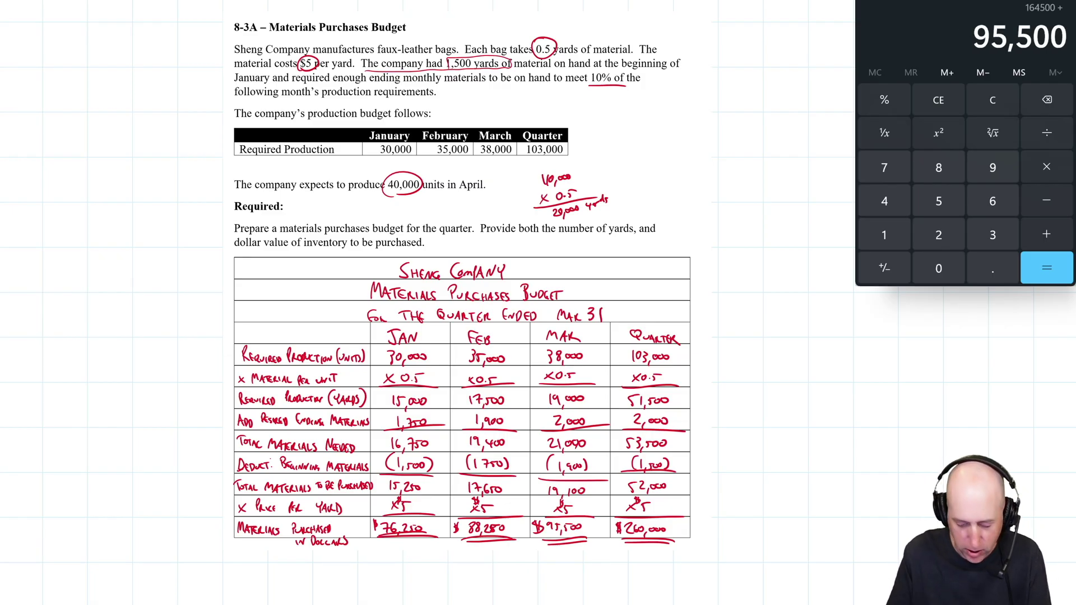
key("Return")
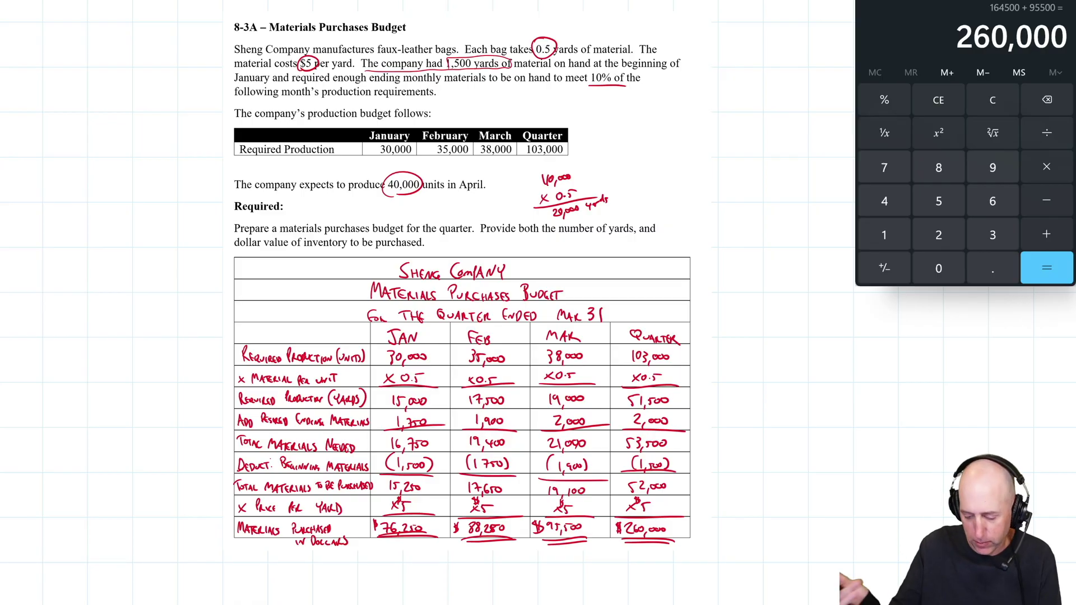